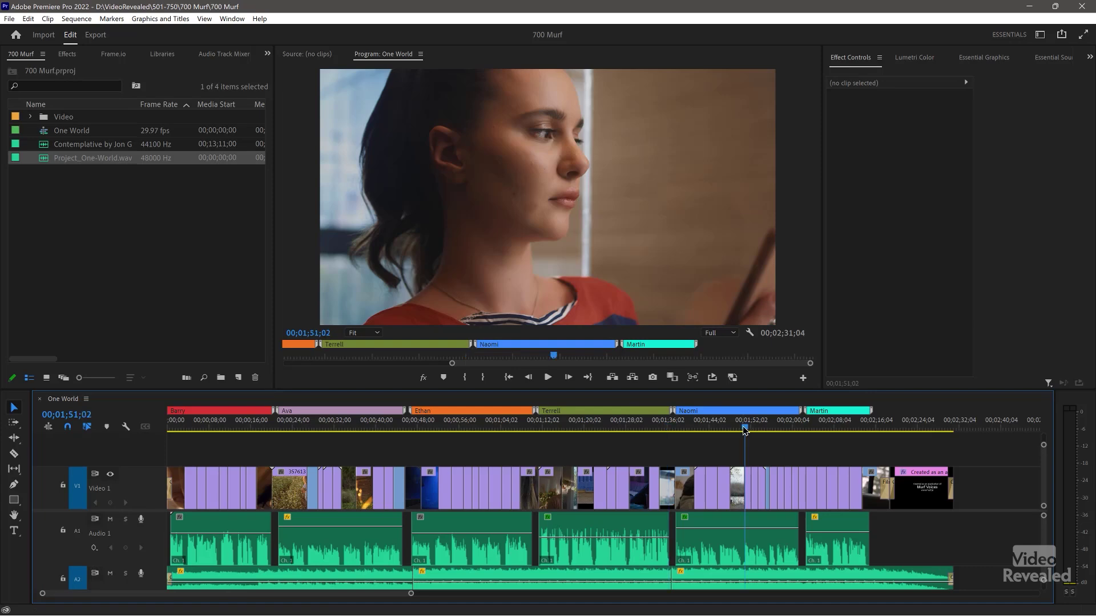
Play back the One World sequence from the playhead
key("space")
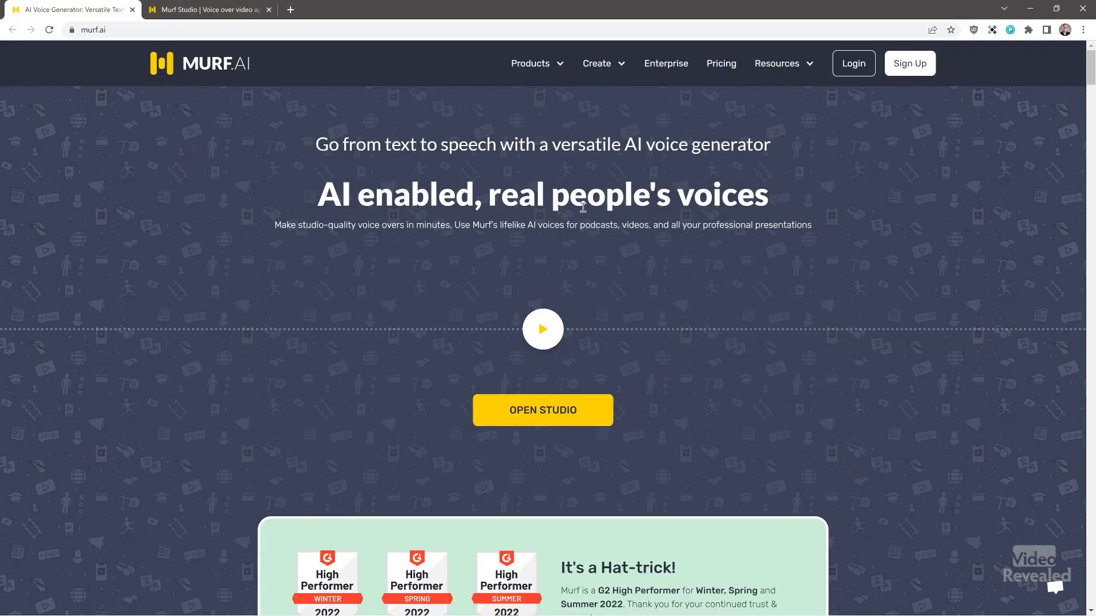
Switch to Chrome and preview the Chocolate Brand Promo and Inspirational sample videos on the murf.ai home page
scroll(857, 216, "down", 14)
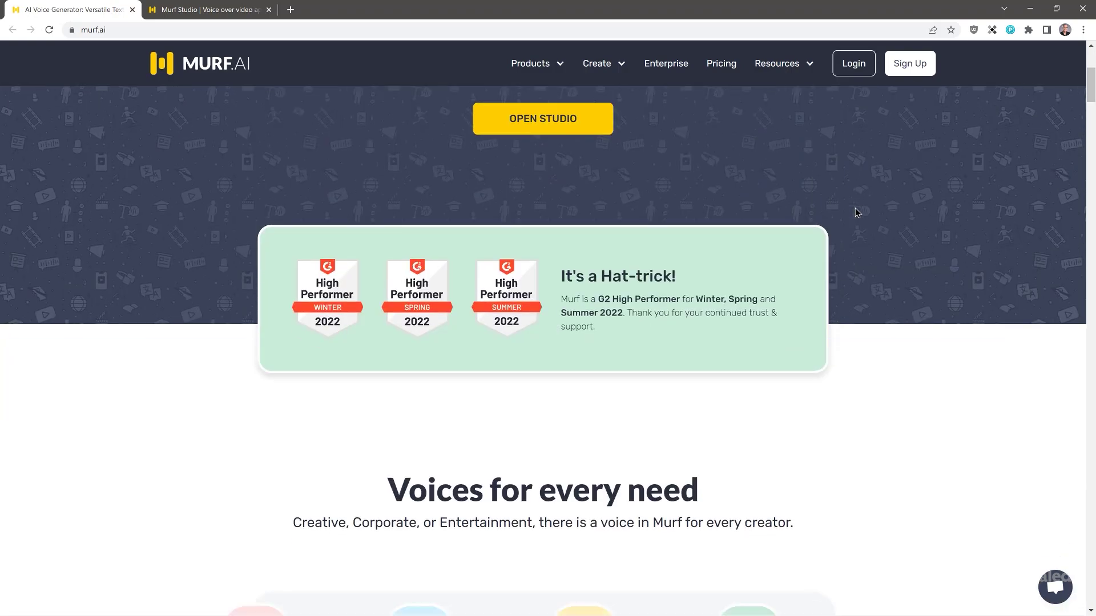
scroll(855, 213, "down", 15)
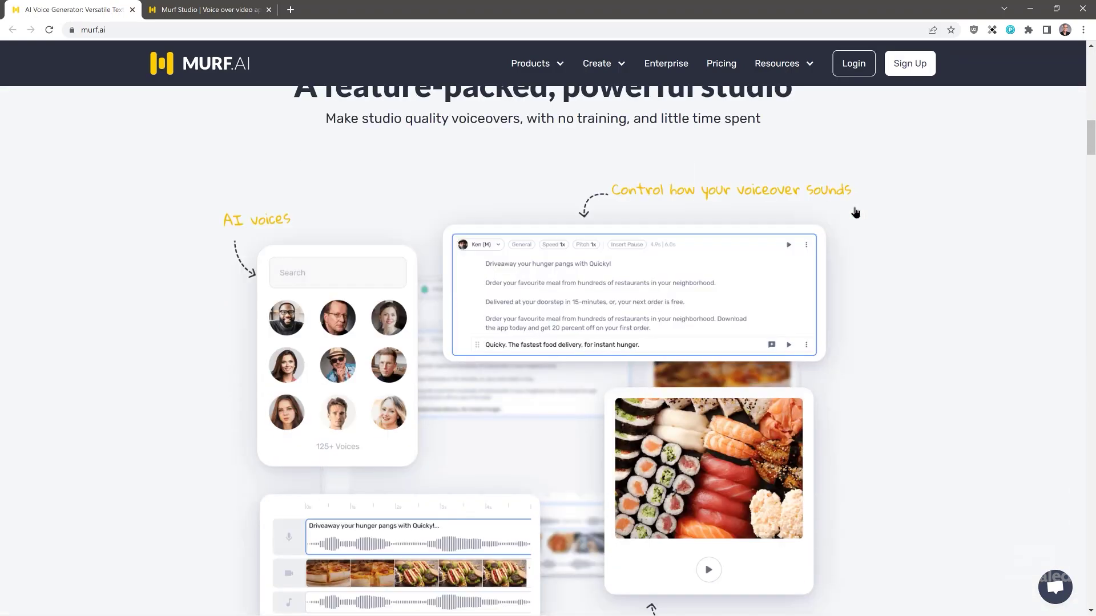
scroll(854, 212, "down", 11)
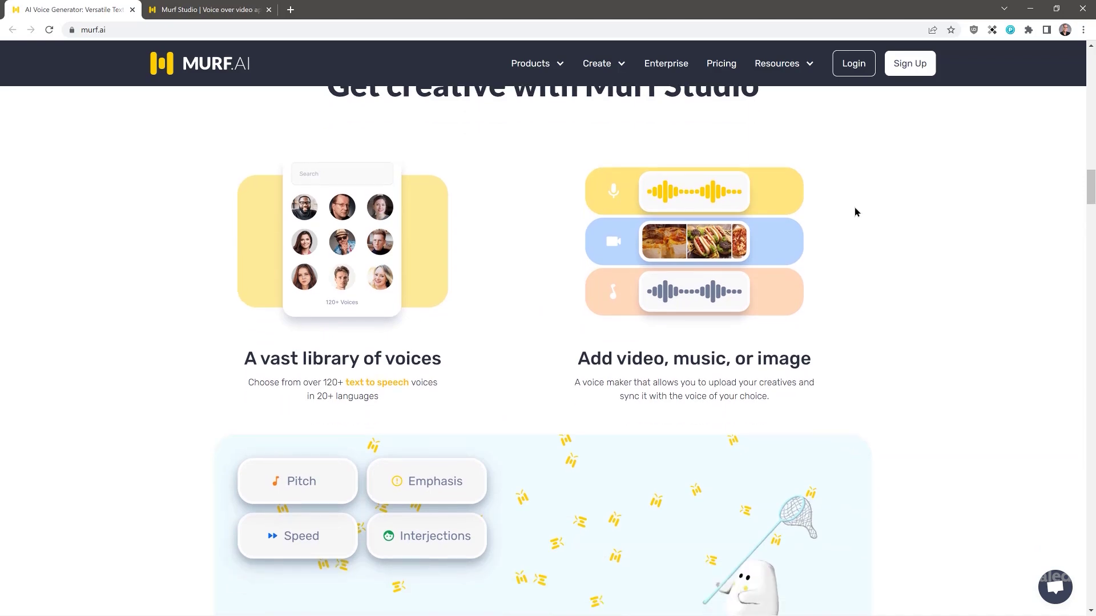
scroll(854, 212, "down", 15)
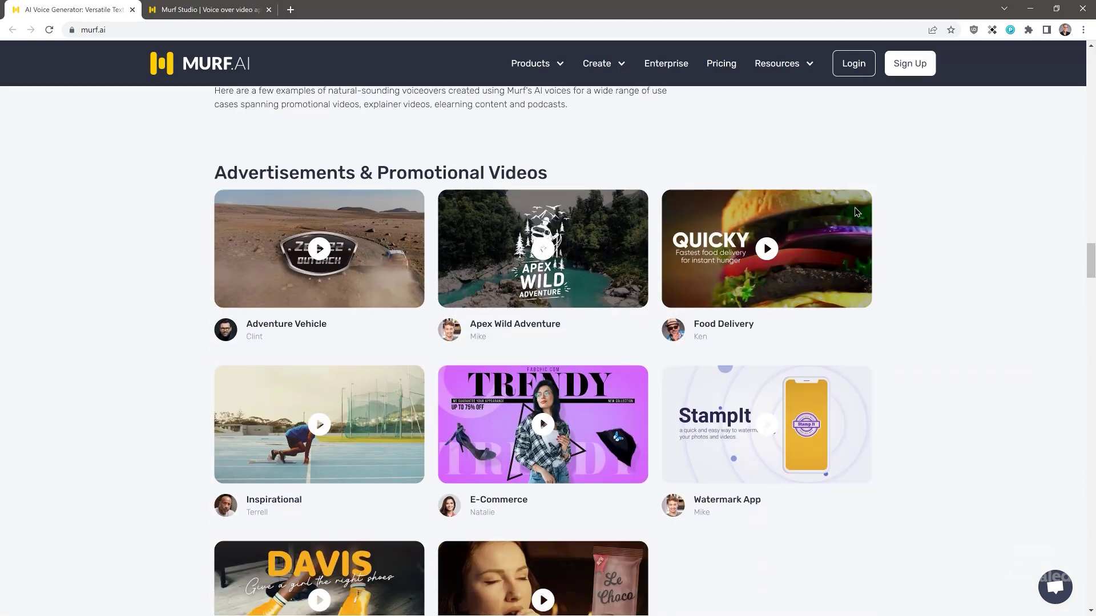
scroll(855, 213, "up", 3)
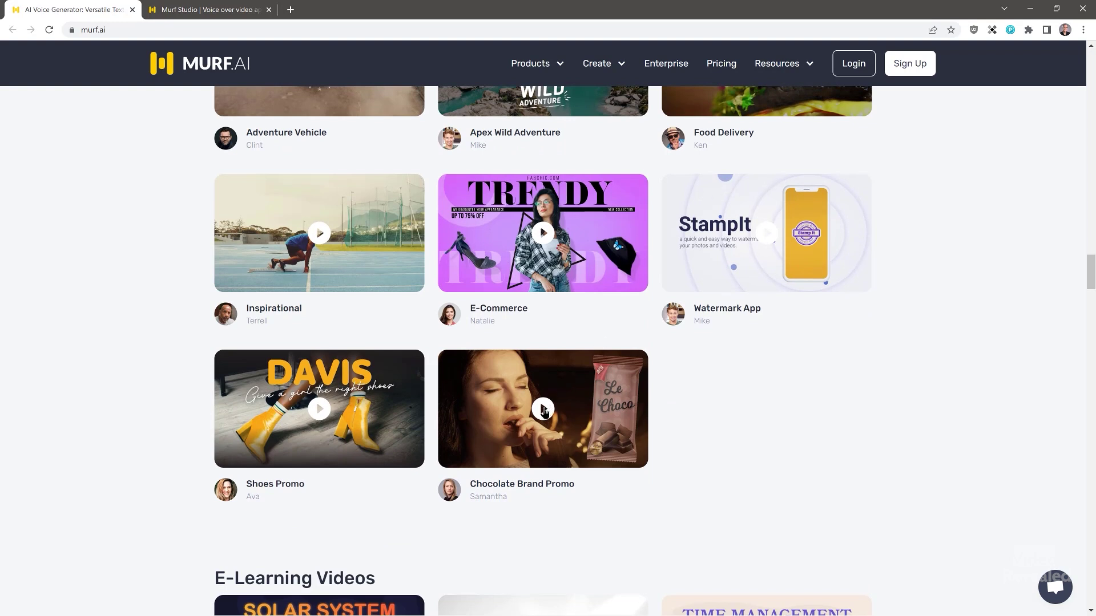
left_click(543, 408)
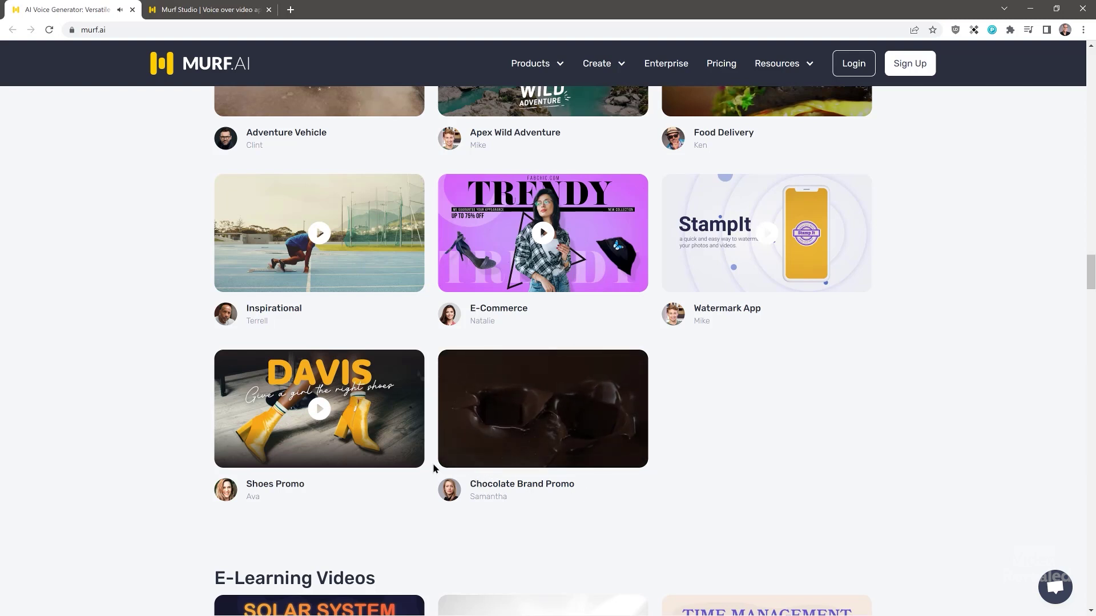
left_click(452, 443)
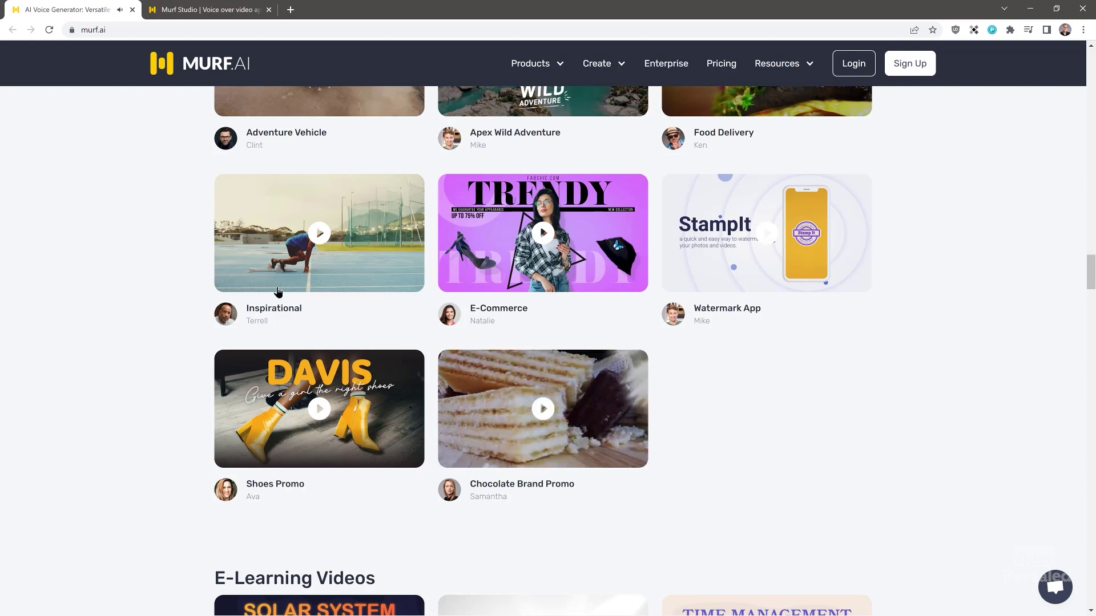
left_click(317, 234)
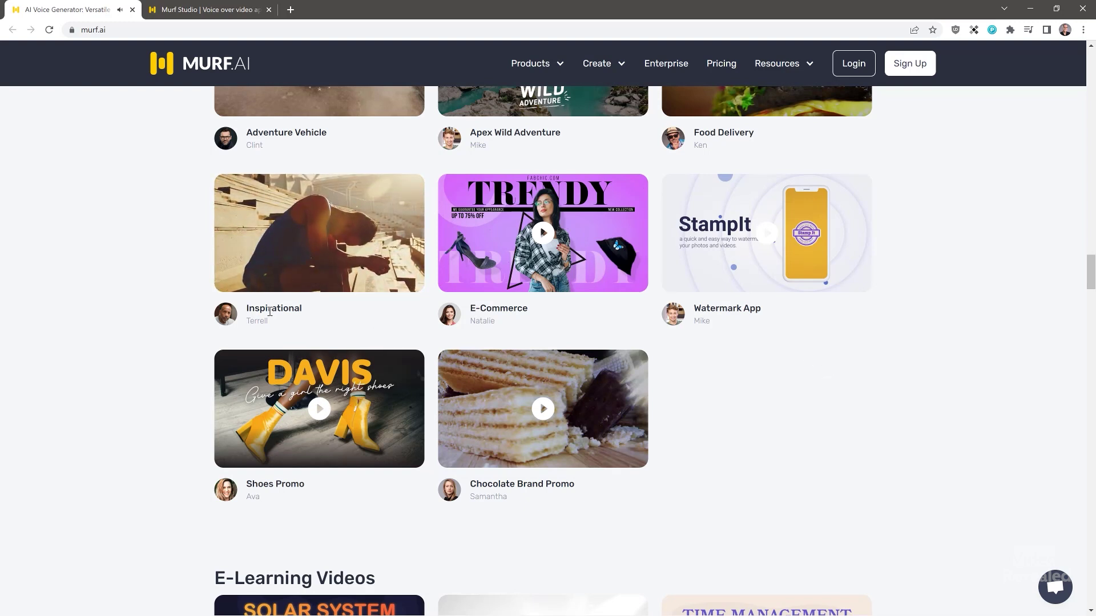
mouse_move(249, 285)
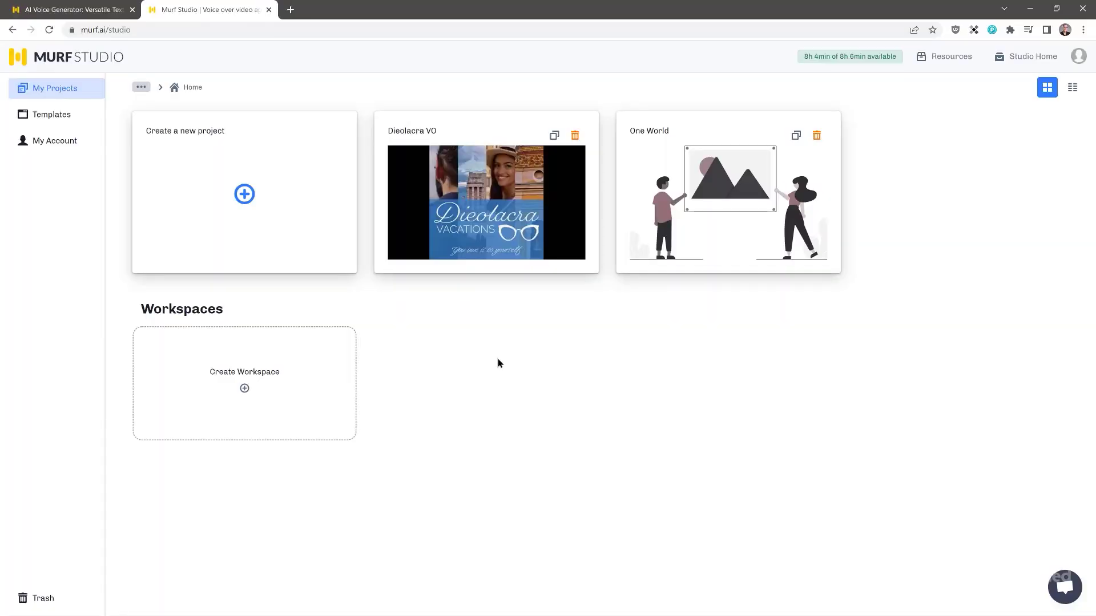
Open the One World project in Murf Studio to view its script blocks, and return to the project overview
left_click(736, 164)
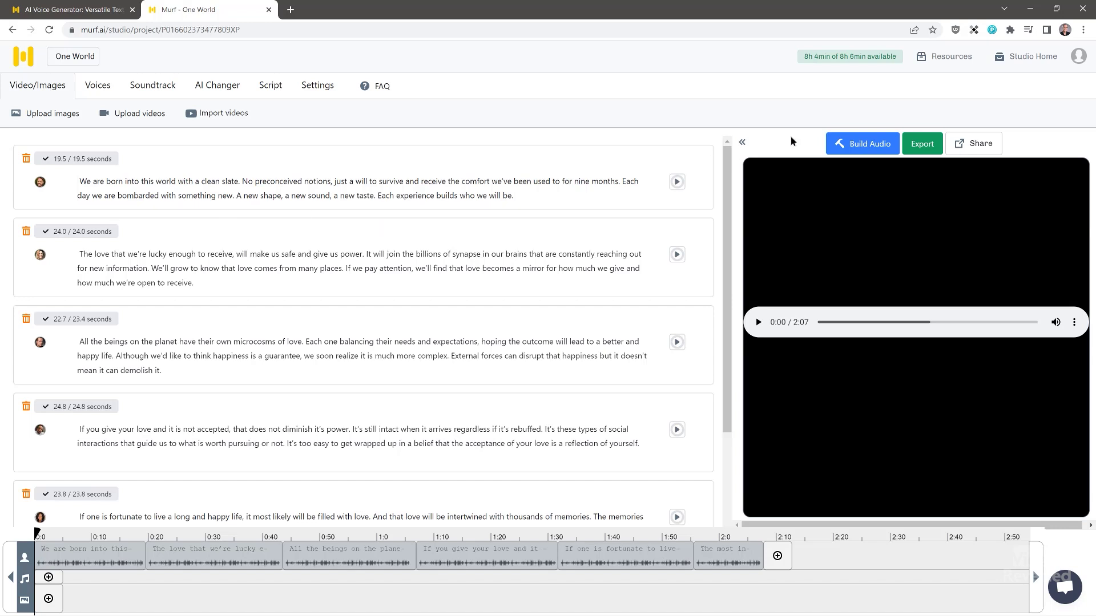
left_click(1039, 64)
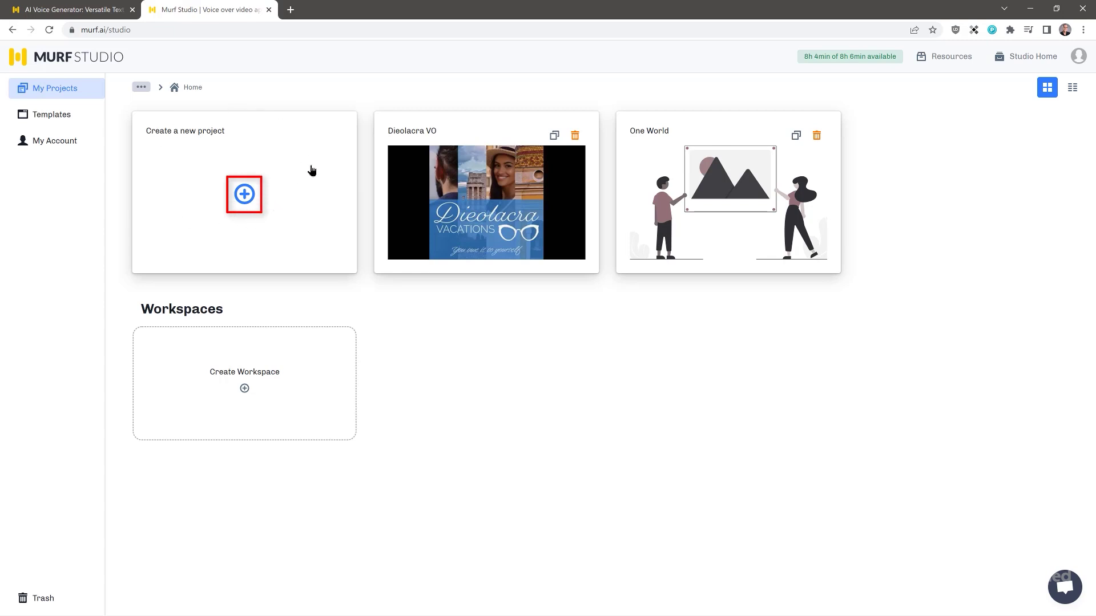
Create a new Murf Studio project named My Awesome Project
left_click(251, 198)
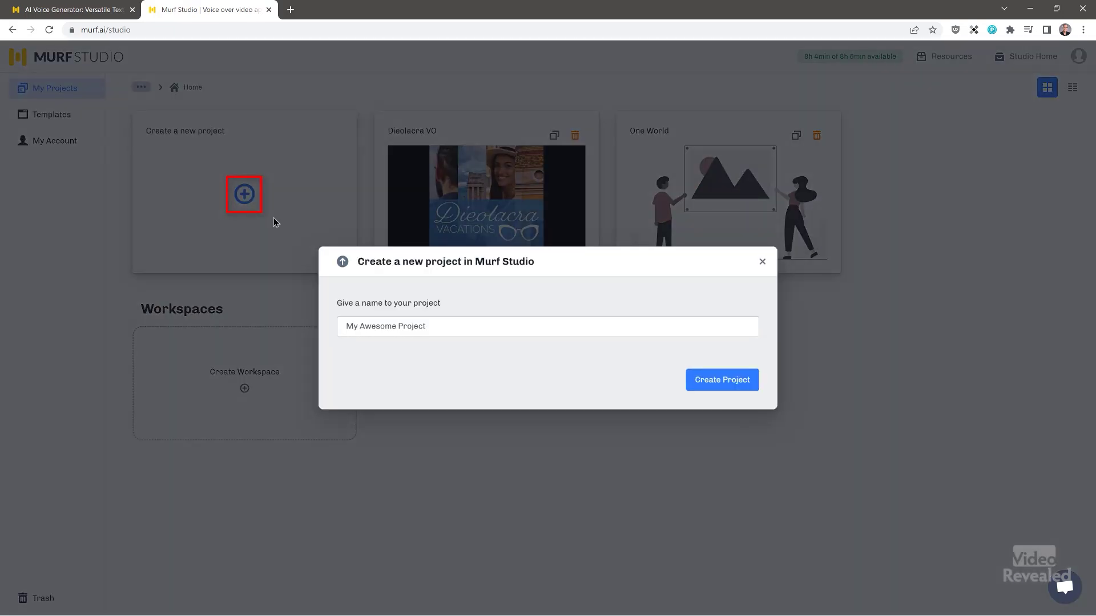
left_click(709, 380)
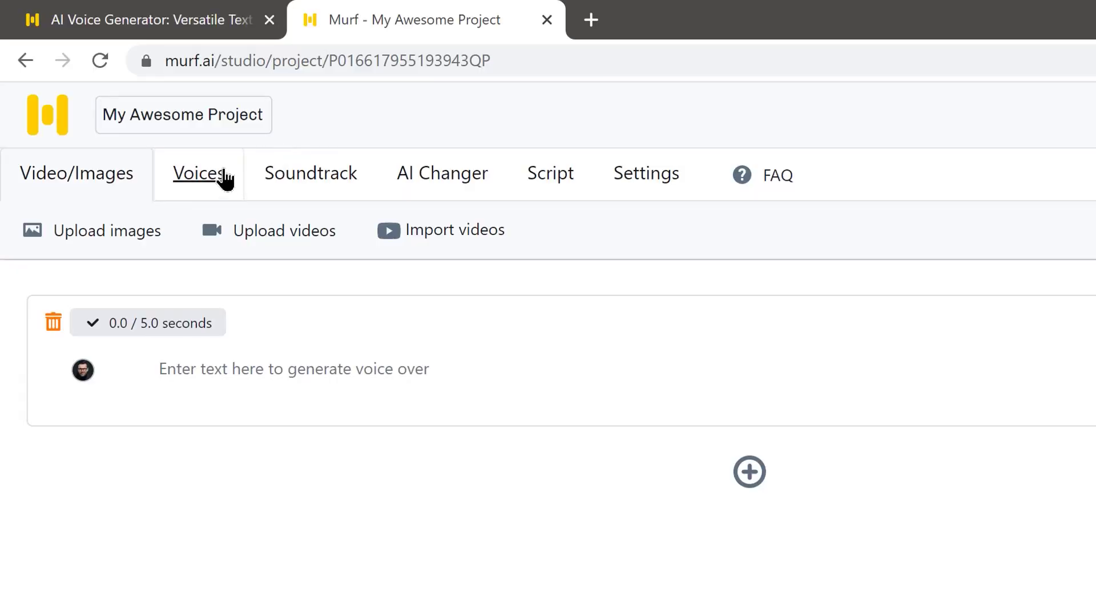
Enter "Now you have the perfect solution to get the word out about your product or services" in the voice block and play it
left_click(210, 178)
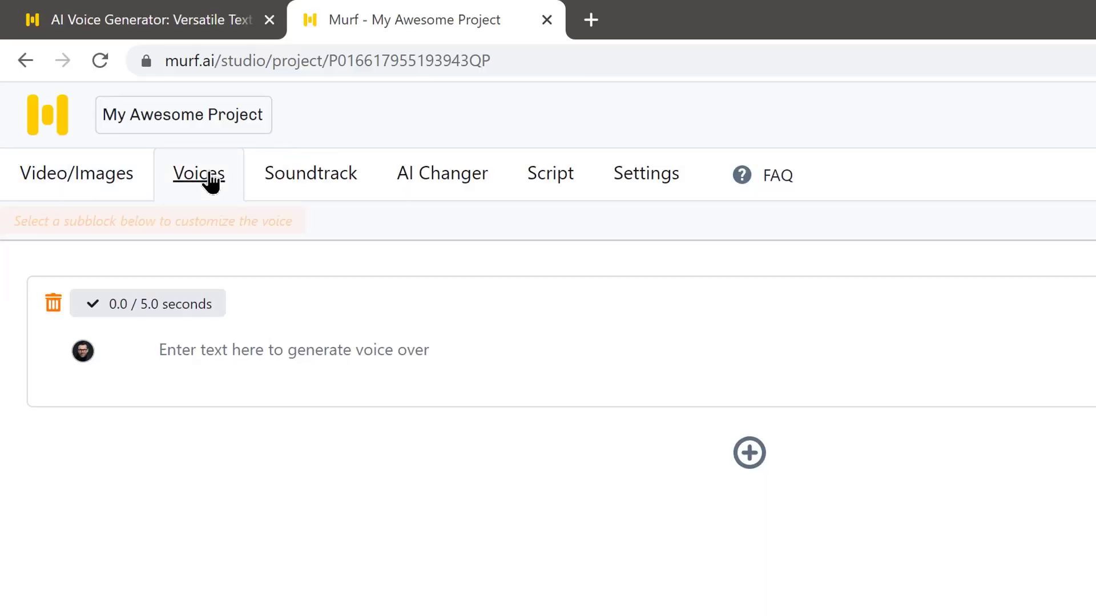
left_click(305, 337)
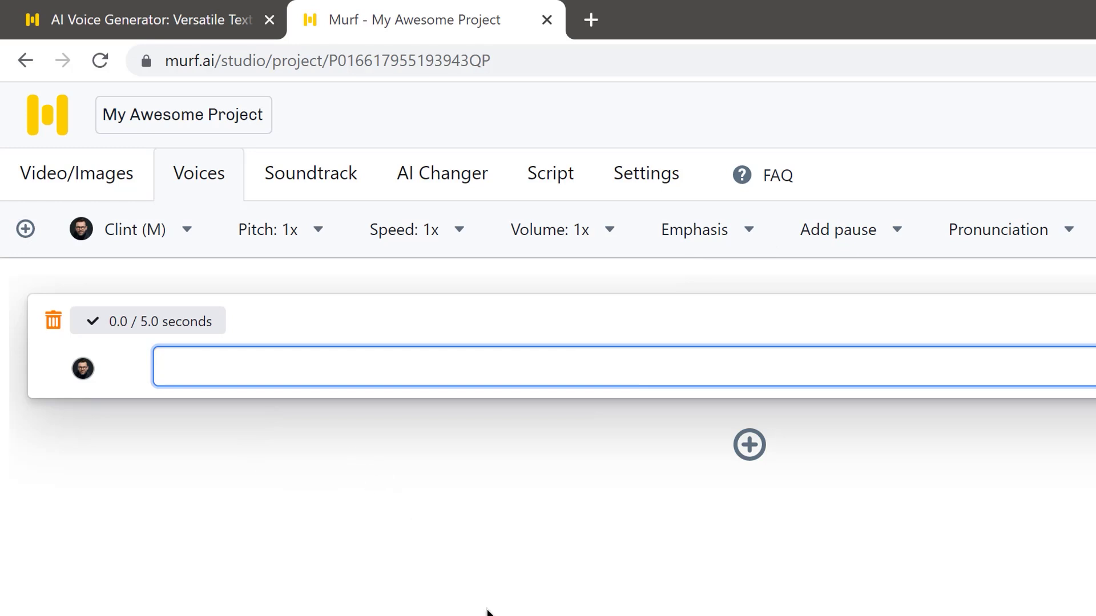
key("alt+Tab")
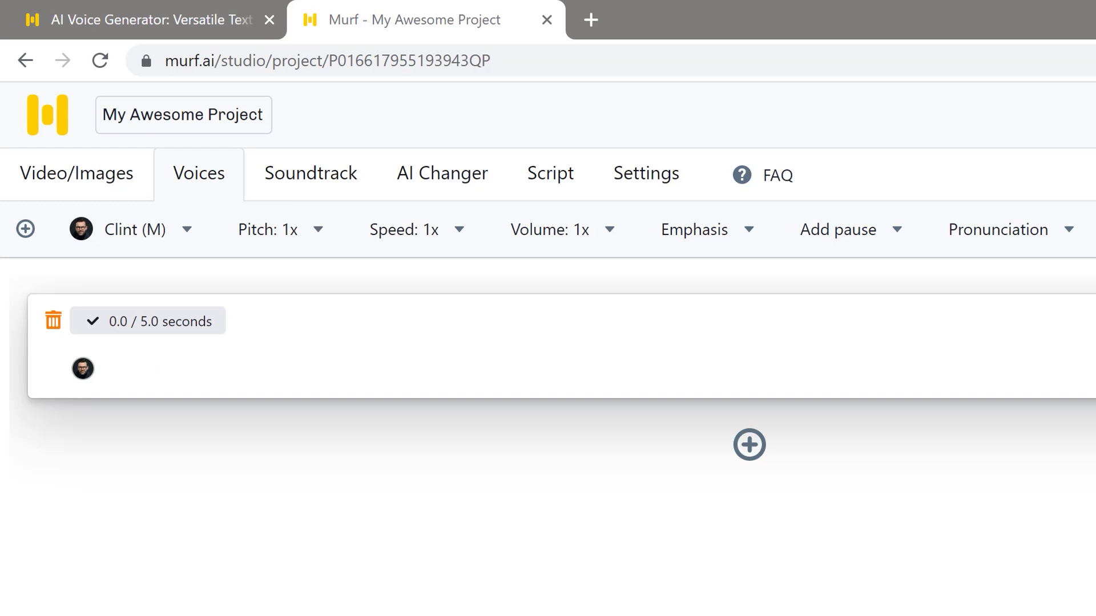
left_click(444, 378)
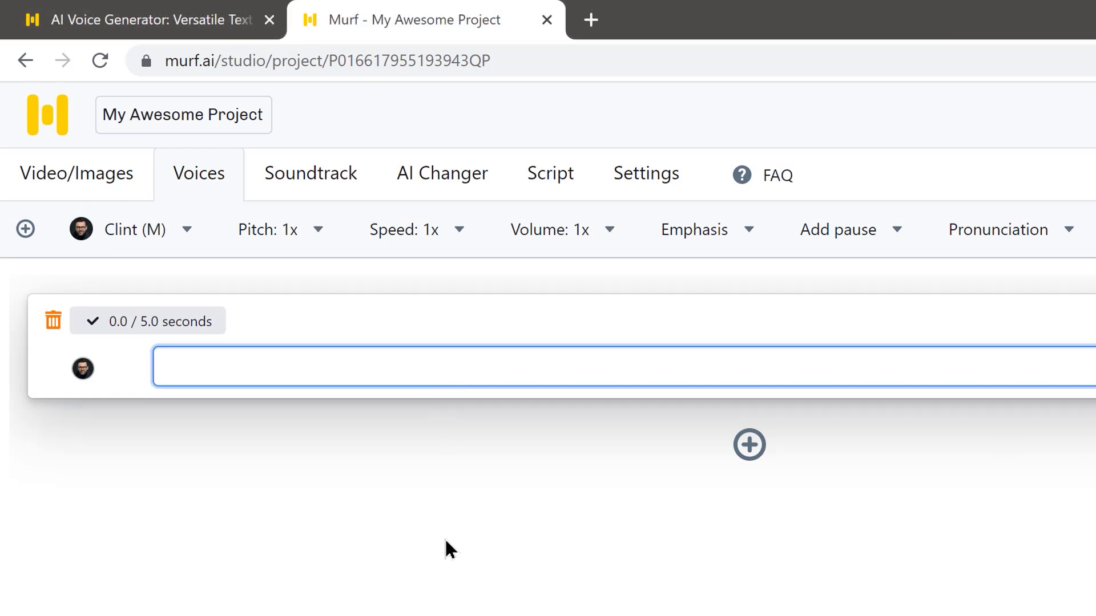
type("Now you have the perfect solution to get the word out about your product or services")
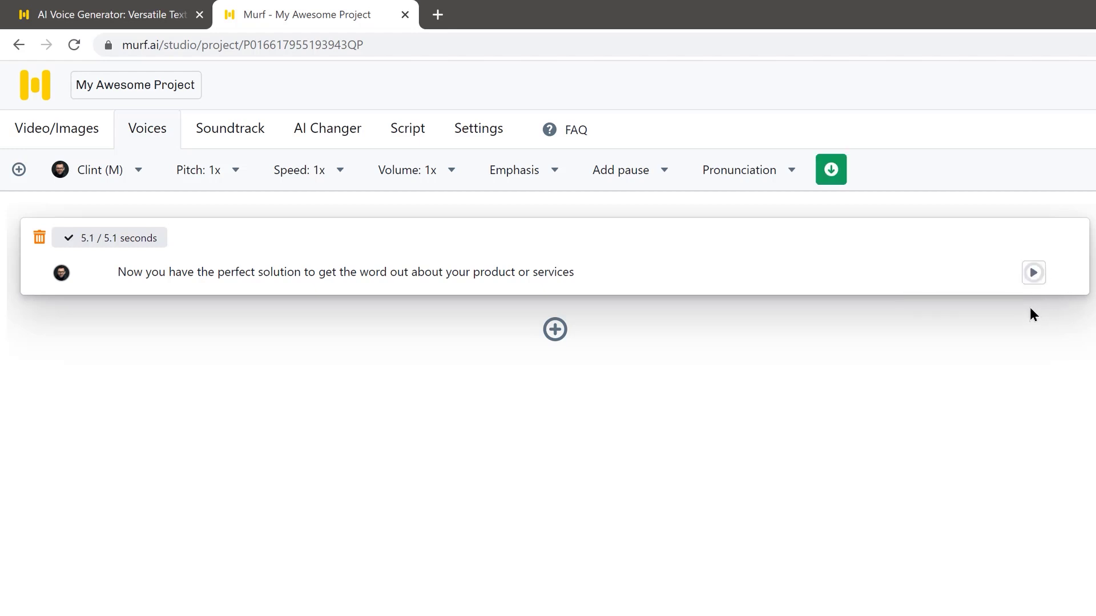
left_click(1033, 277)
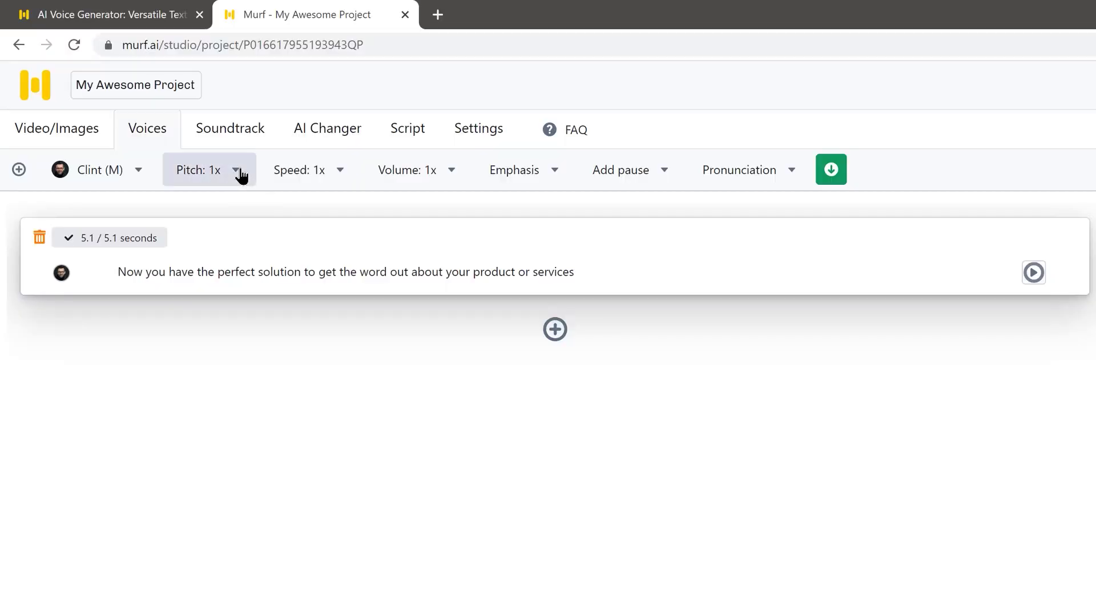
Look at the pitch, speed and volume settings of the voice block
left_click(239, 181)
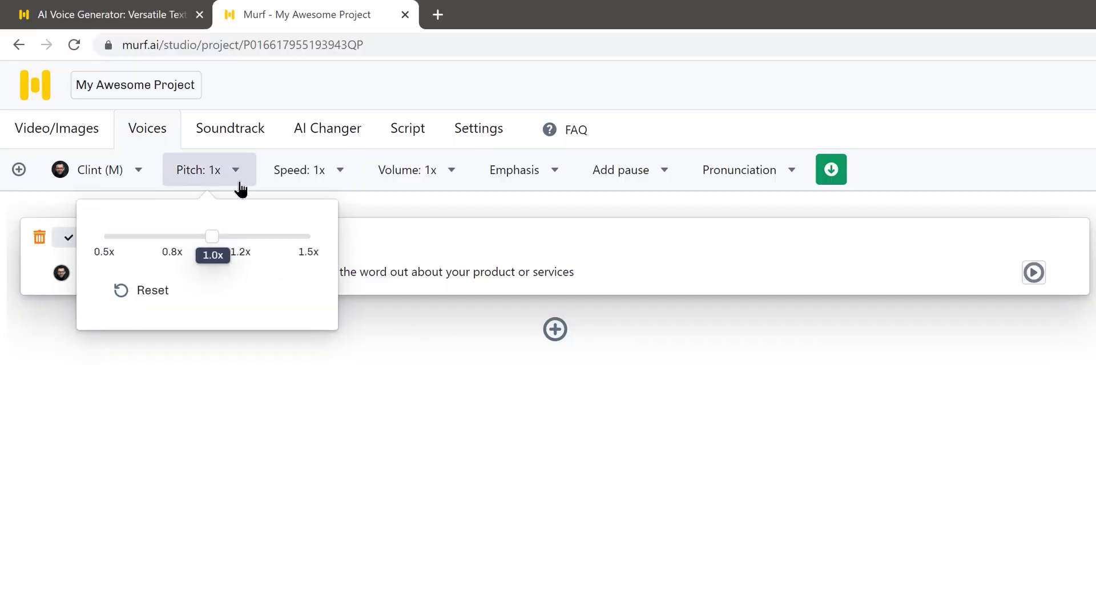
left_click(311, 174)
left_click(414, 181)
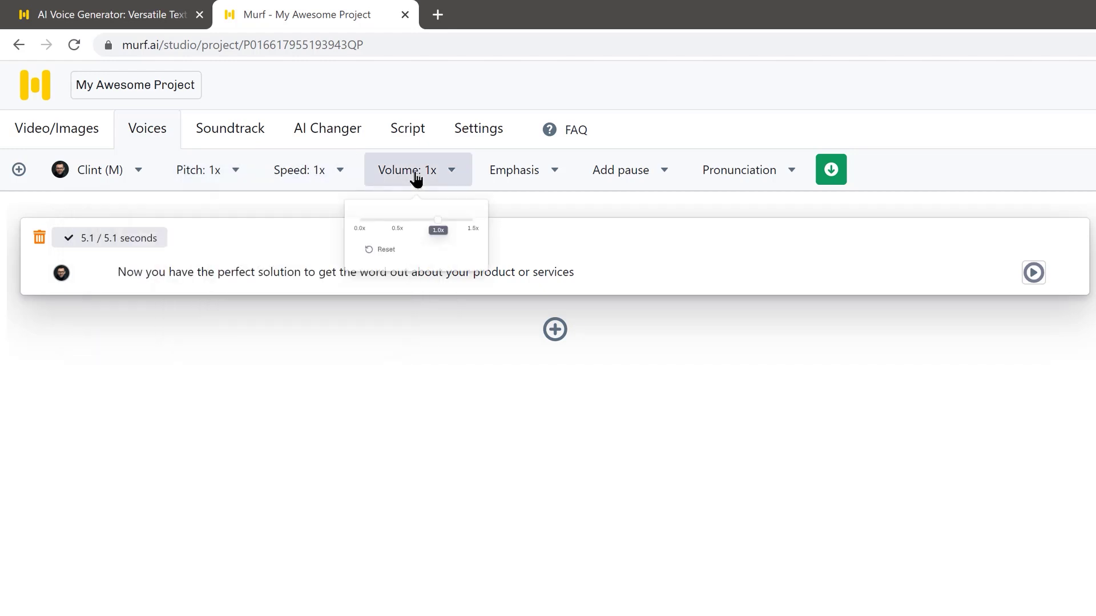
Raise the emphasis on the word "solution" to about 90%, save the curve and play the regenerated voice block
left_click(539, 179)
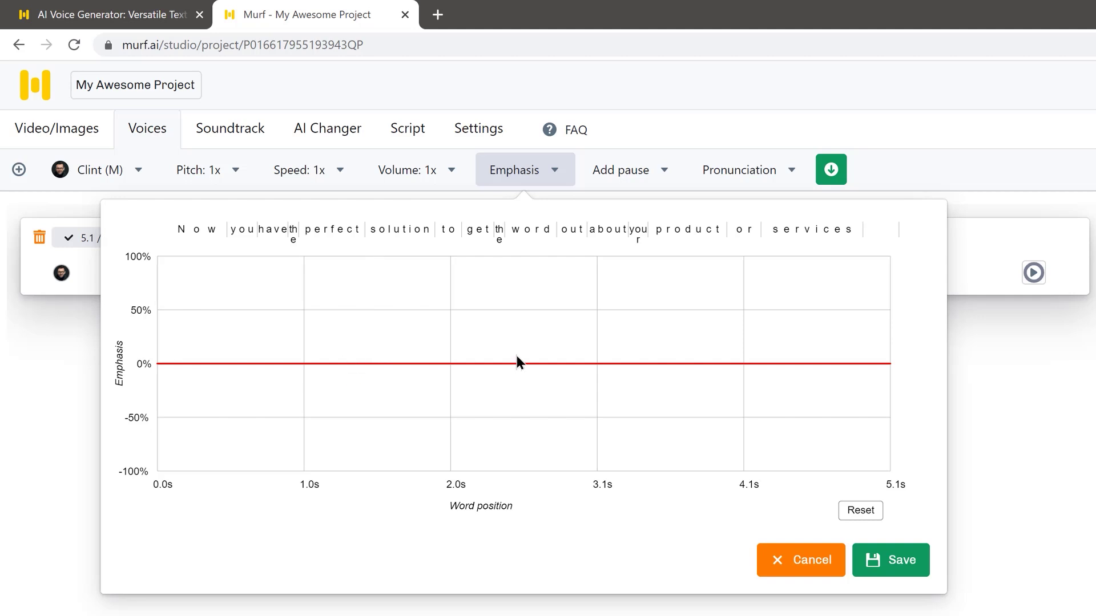
left_click(467, 363)
left_click(332, 360)
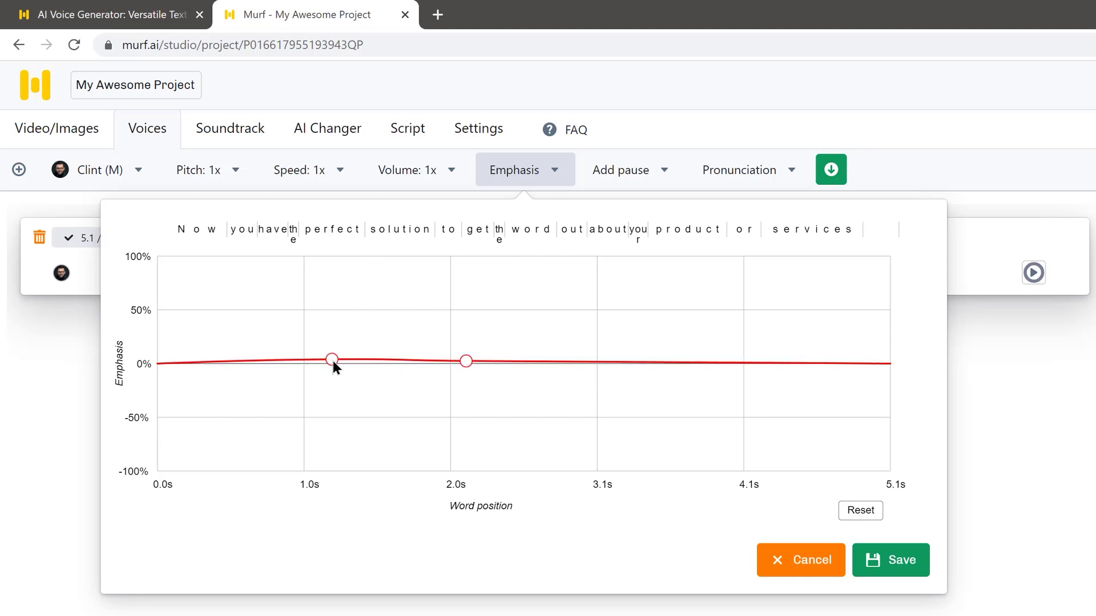
left_click_drag(385, 359, 399, 273)
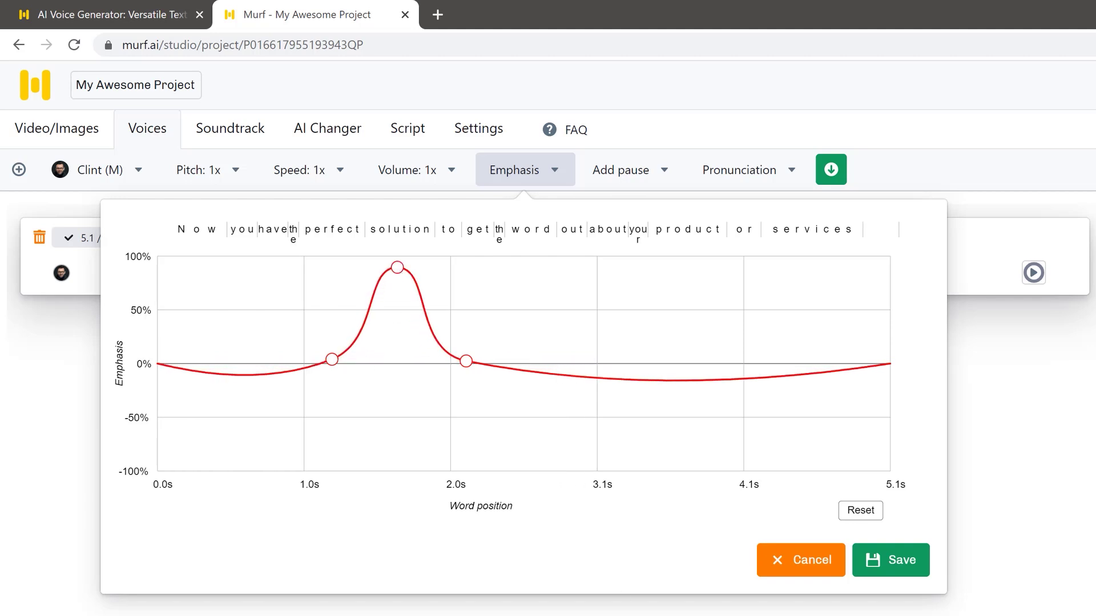
left_click(895, 560)
left_click(1035, 273)
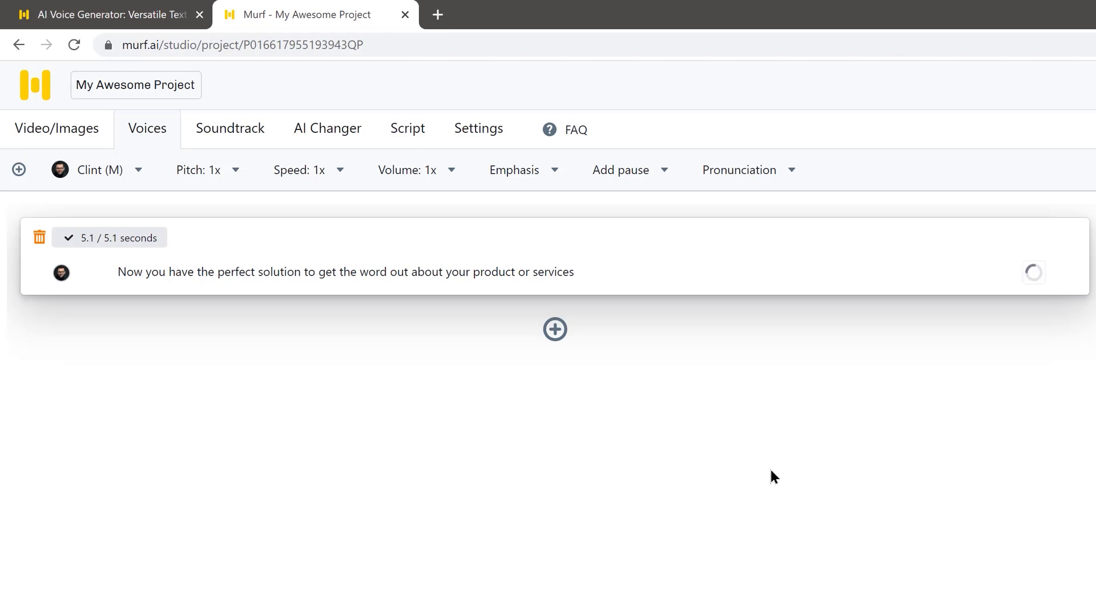
left_click(1033, 273)
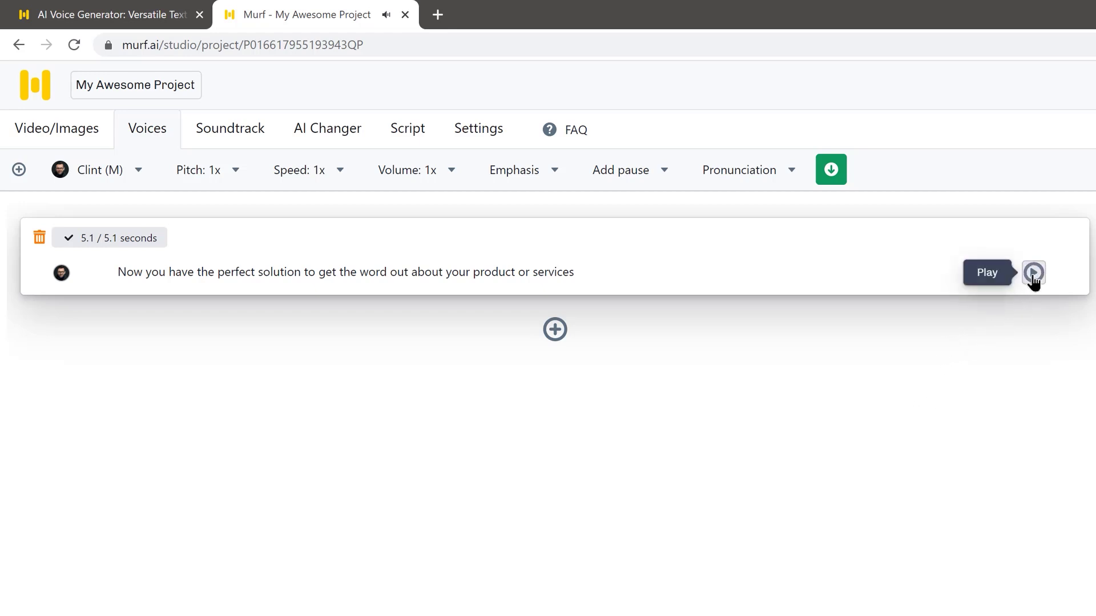
Lower the emphasis on "solution" to about -43% and add two more points slightly above 0% between "about" and "product"
left_click(542, 277)
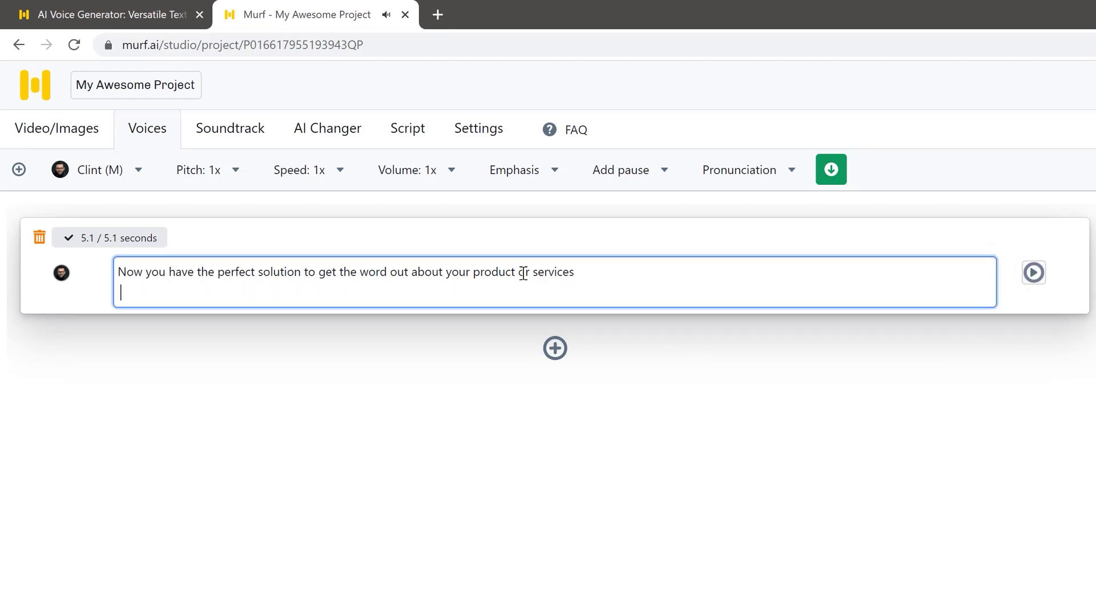
left_click(525, 173)
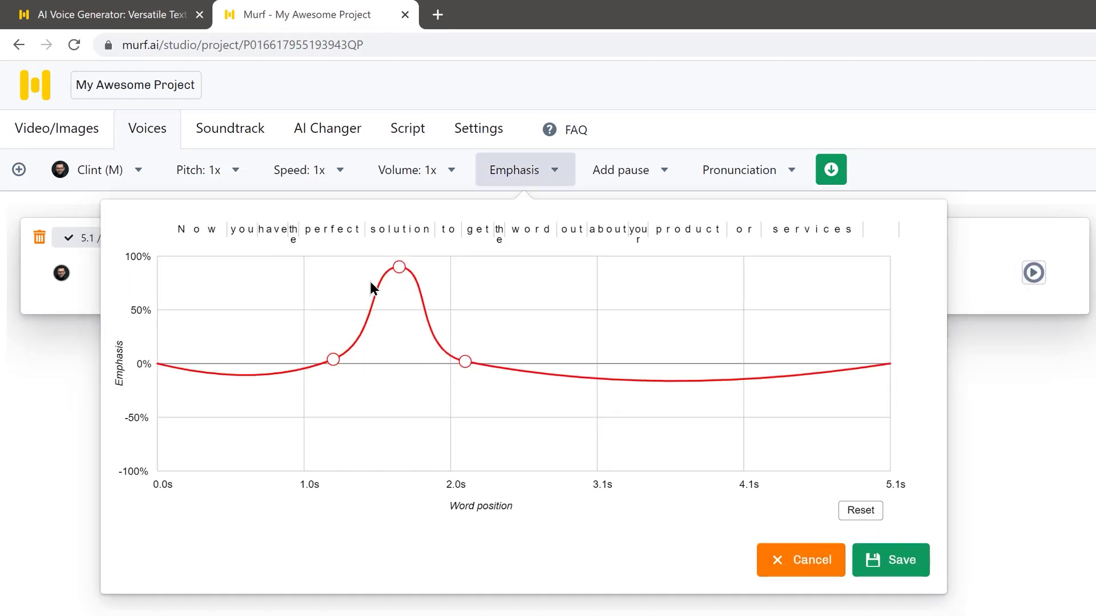
left_click_drag(399, 266, 406, 410)
left_click(607, 351)
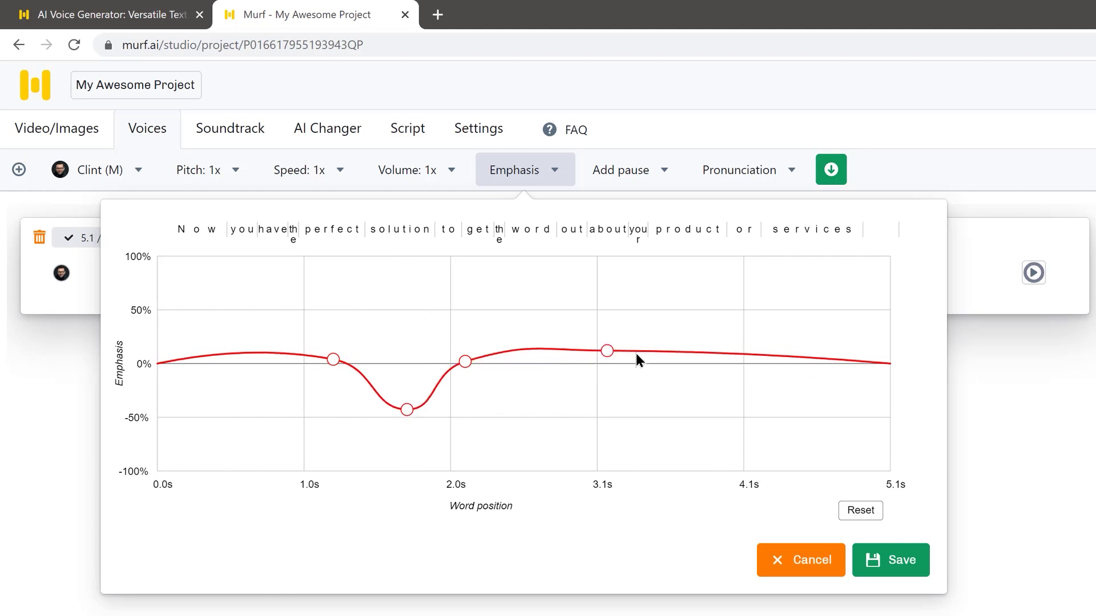
left_click(667, 355)
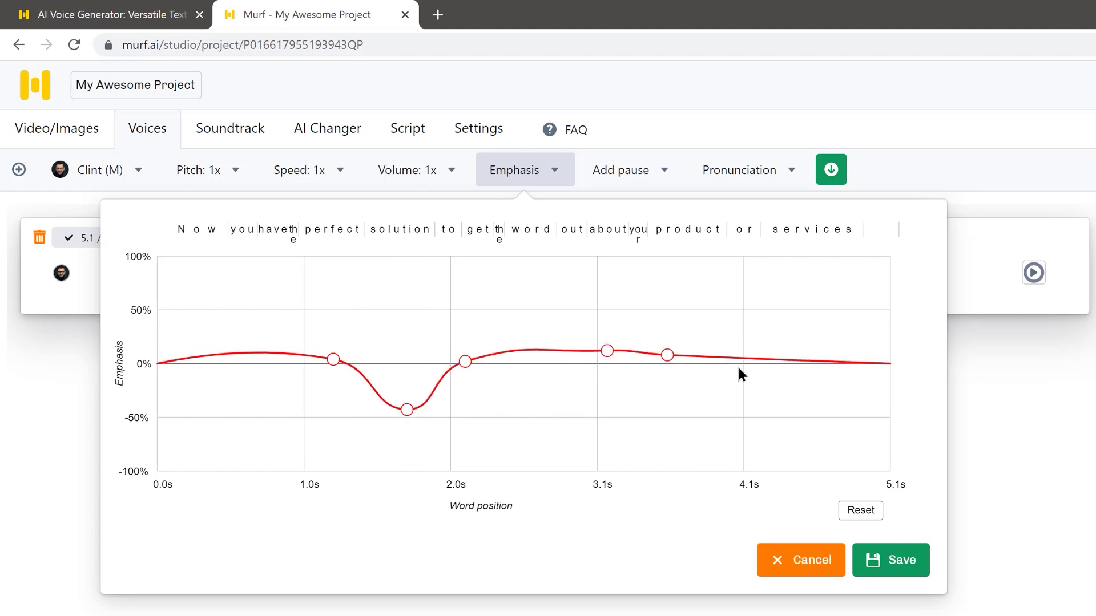
Reset the emphasis curve of the voice block and save it
left_click(859, 510)
left_click(894, 562)
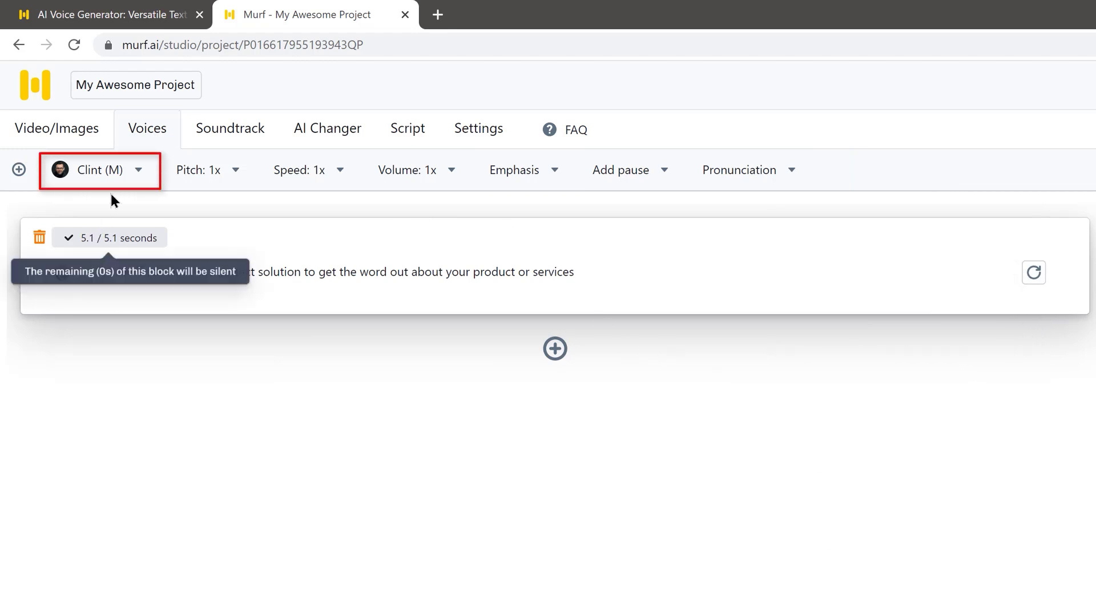
Open the voice selection for the block and set its language filter to All
left_click(135, 174)
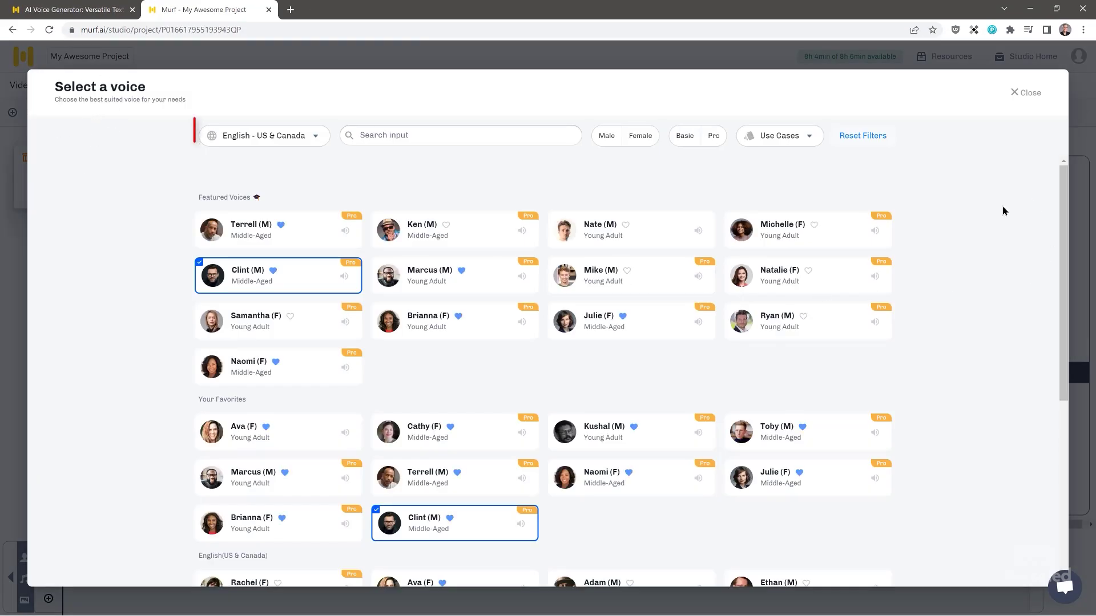
left_click(318, 139)
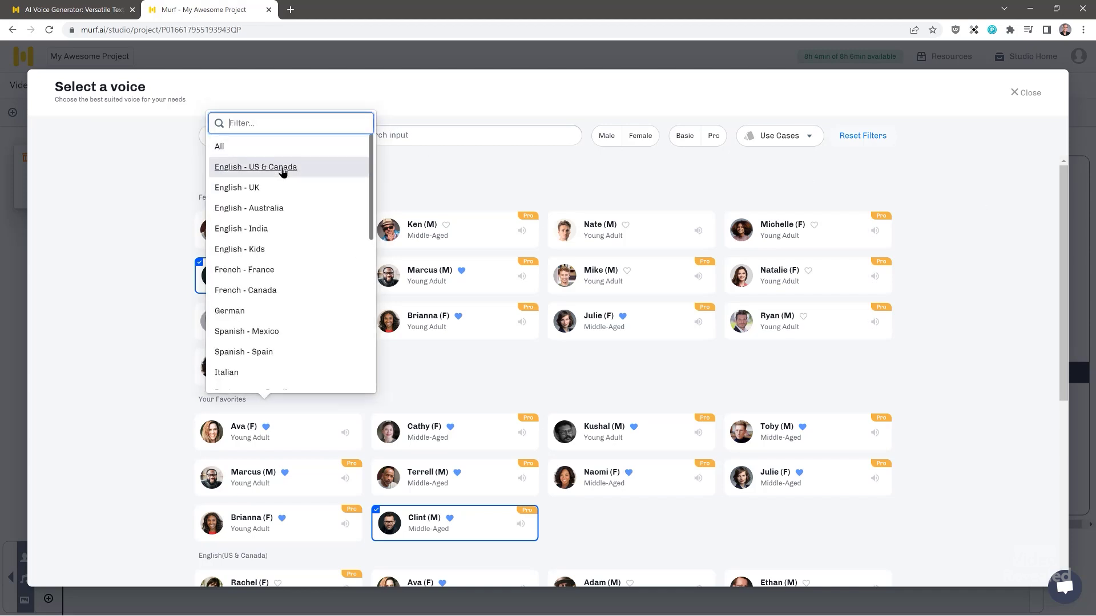
left_click(216, 146)
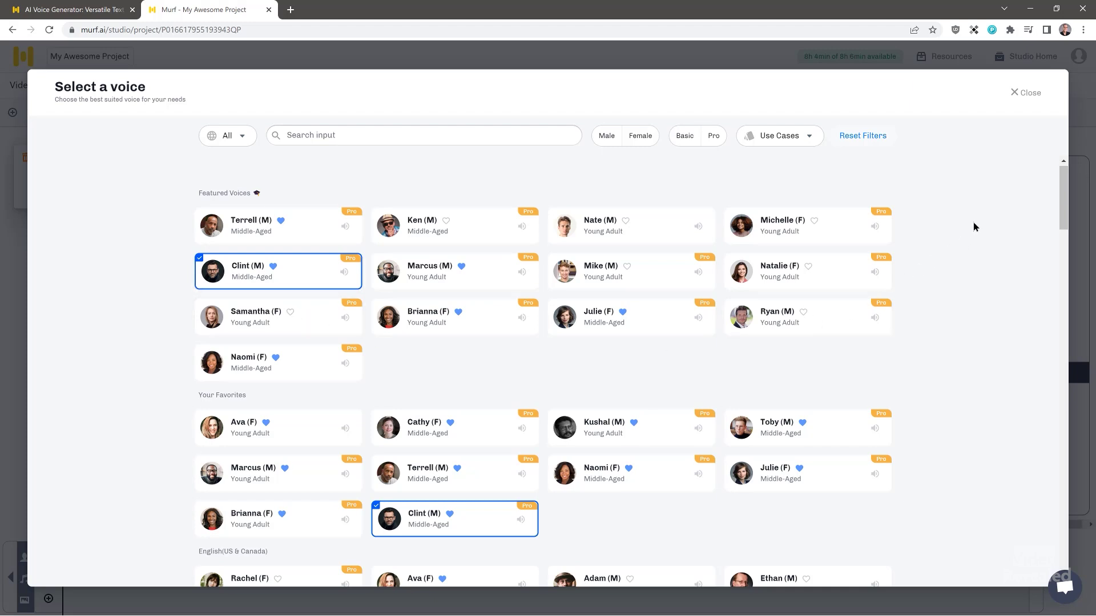
Preview the Cathy (F) and Naomi (F) voices among the favorites
scroll(973, 226, "down", 3)
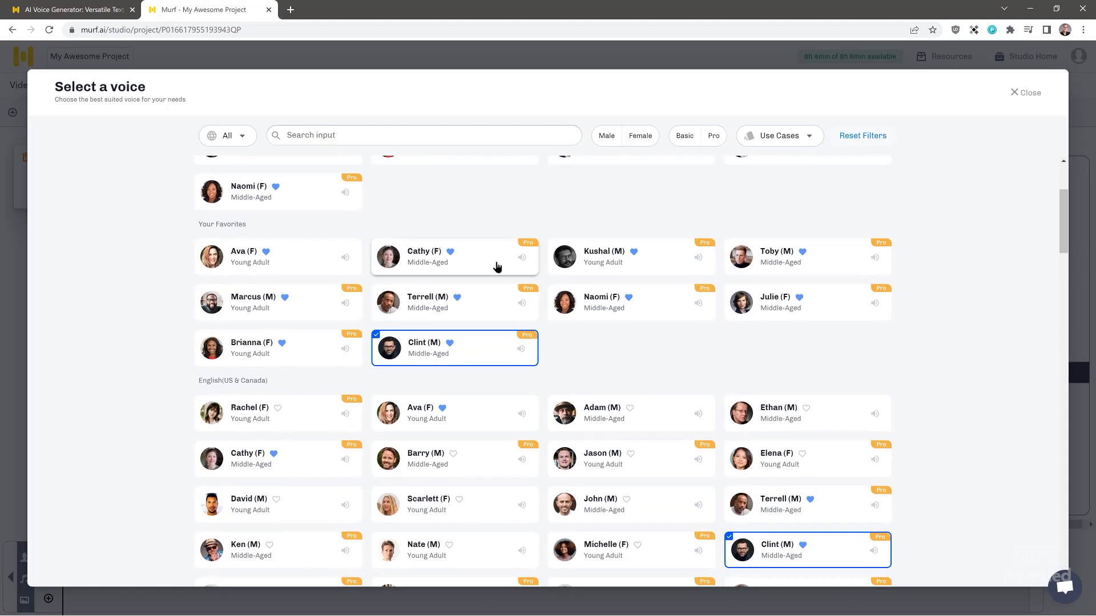
left_click(522, 260)
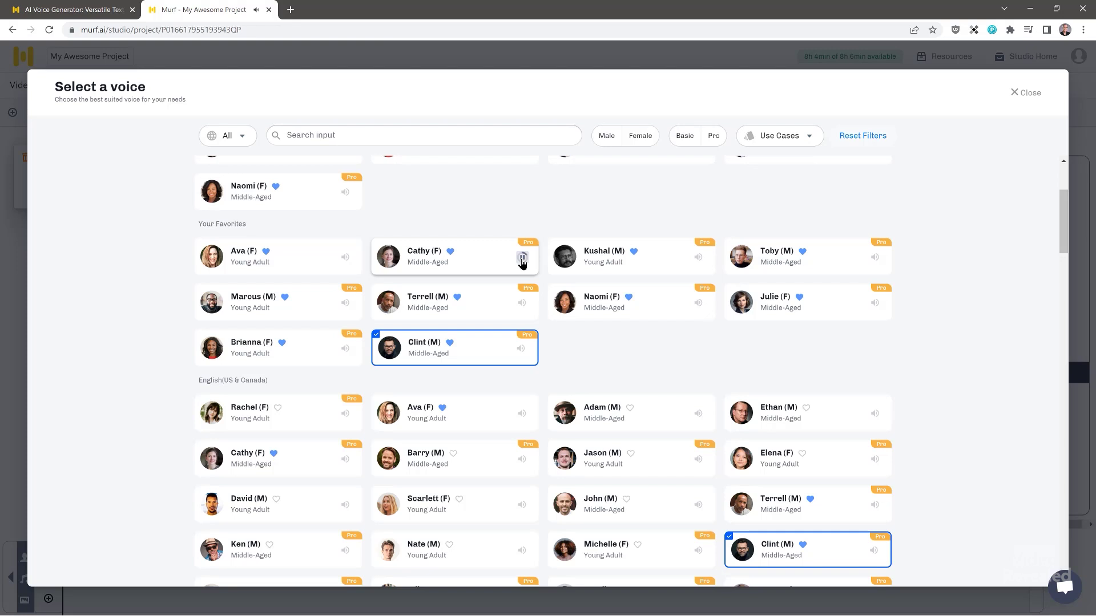
left_click(698, 305)
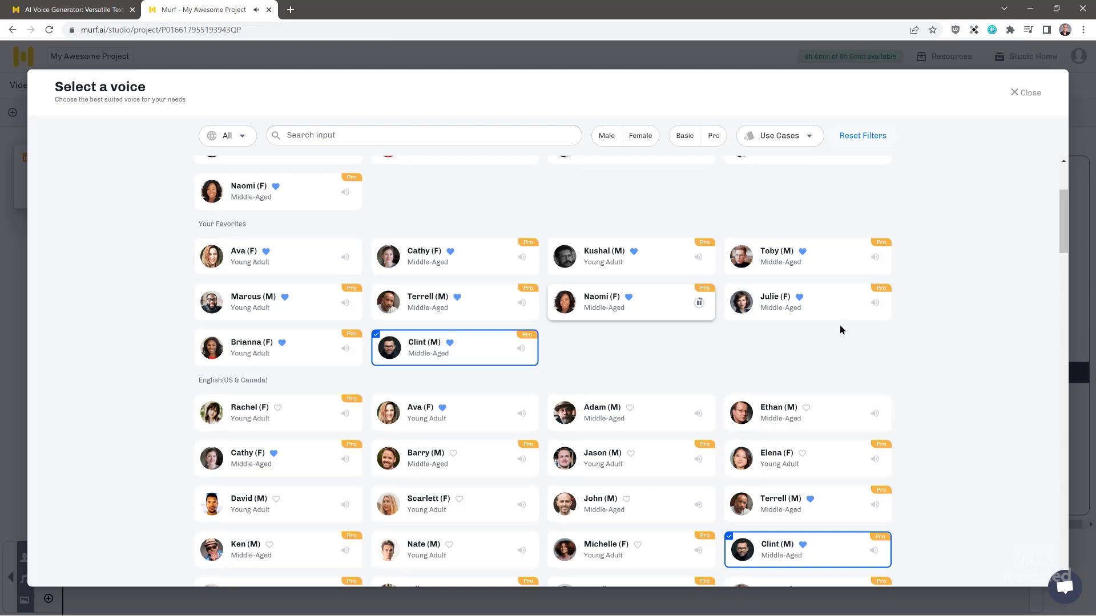
left_click(700, 303)
Preview the Edward (M) voice in the English (UK) group
scroll(951, 254, "down", 1)
scroll(951, 255, "down", 10)
scroll(951, 256, "down", 3)
scroll(951, 255, "up", 1)
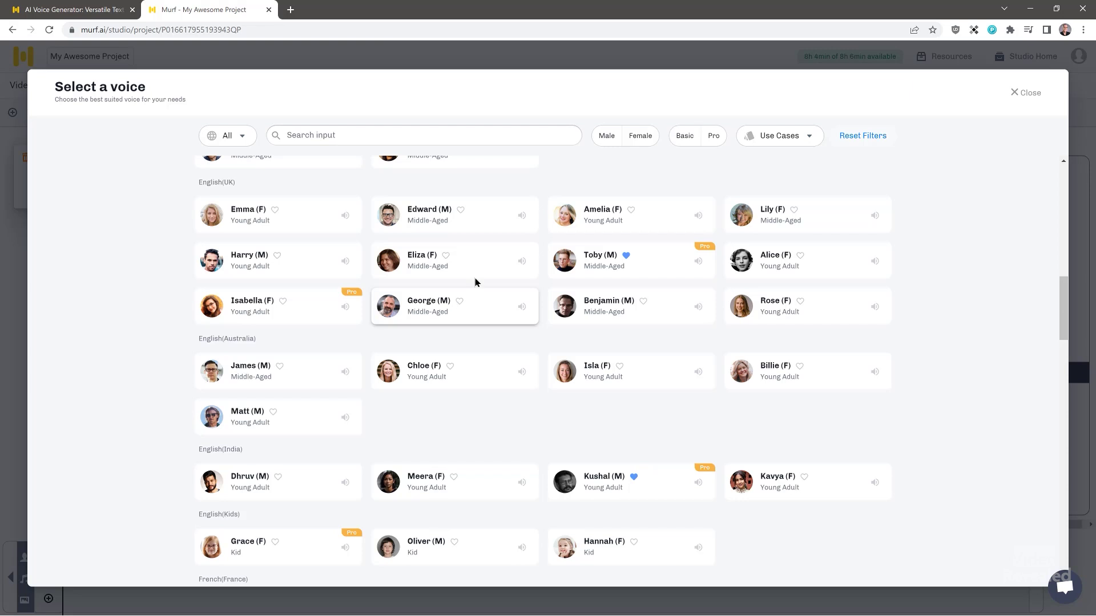
left_click(522, 217)
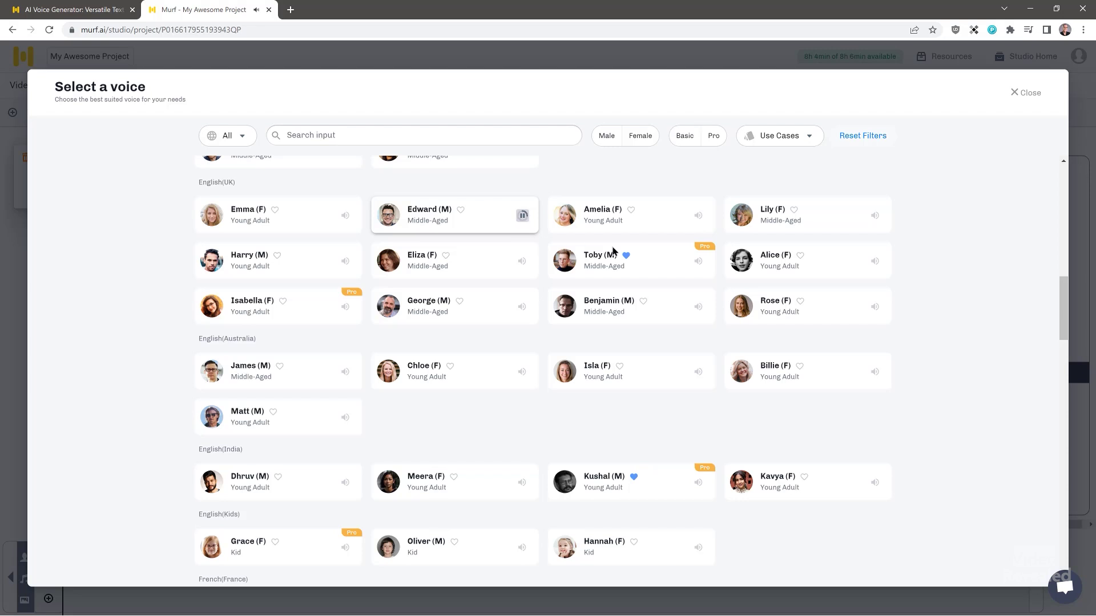
Preview Kushal (M) in the English (India) group and Grace (F) in the English (Kids) group
scroll(903, 263, "down", 3)
scroll(815, 291, "down", 2)
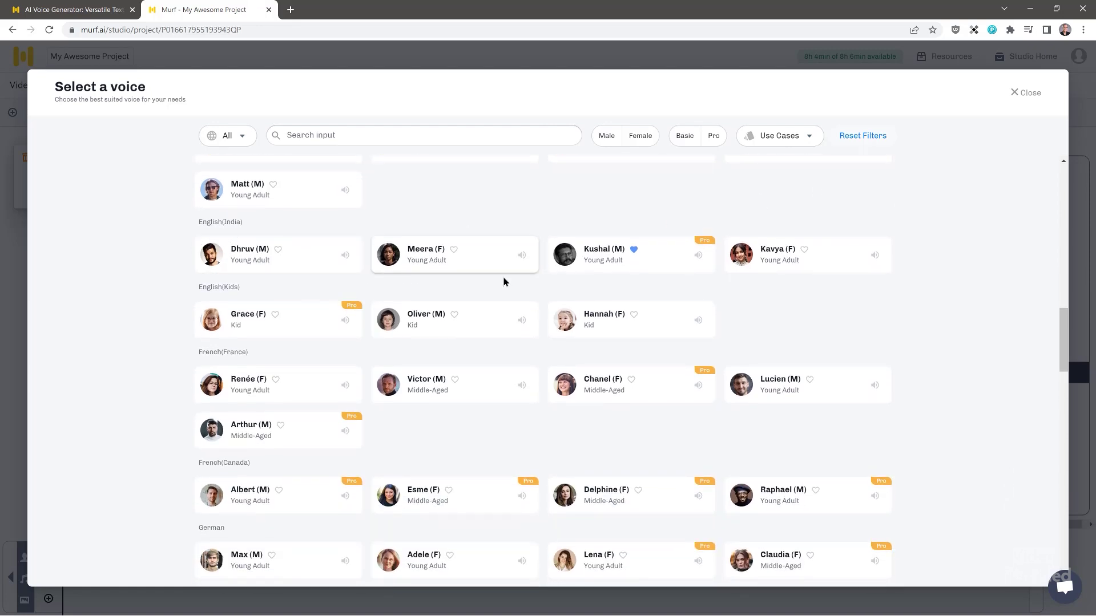
left_click(700, 257)
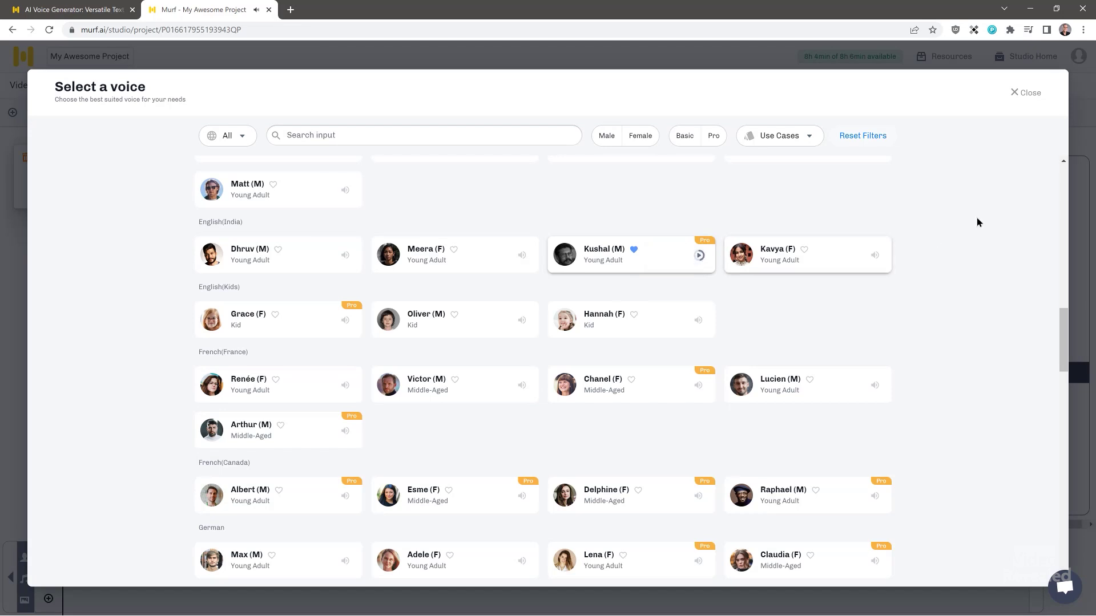
scroll(976, 221, "down", 3)
scroll(327, 220, "up", 2)
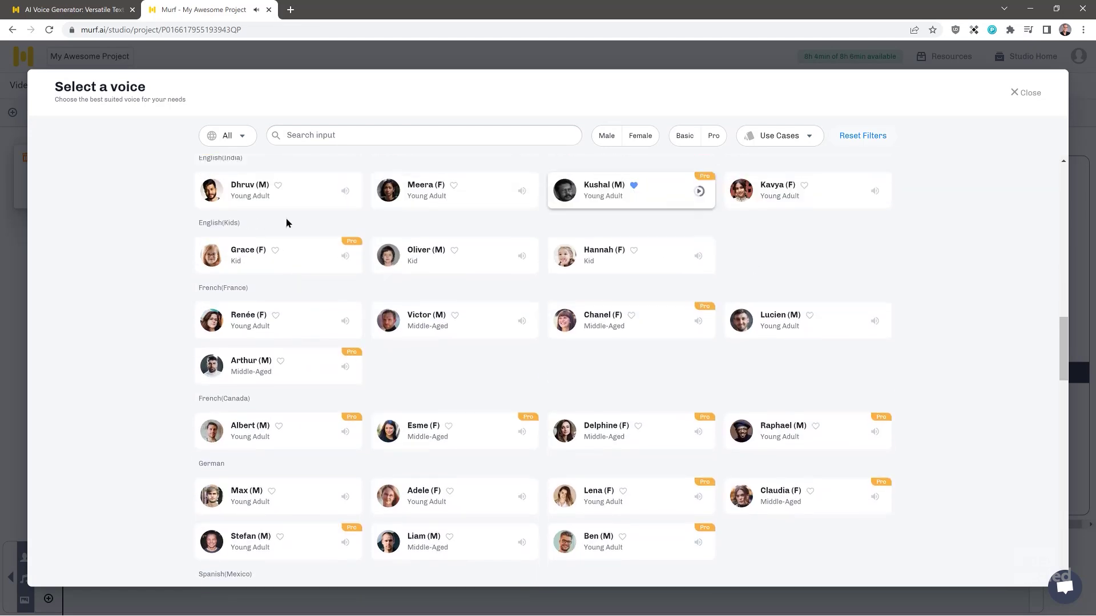
left_click(346, 263)
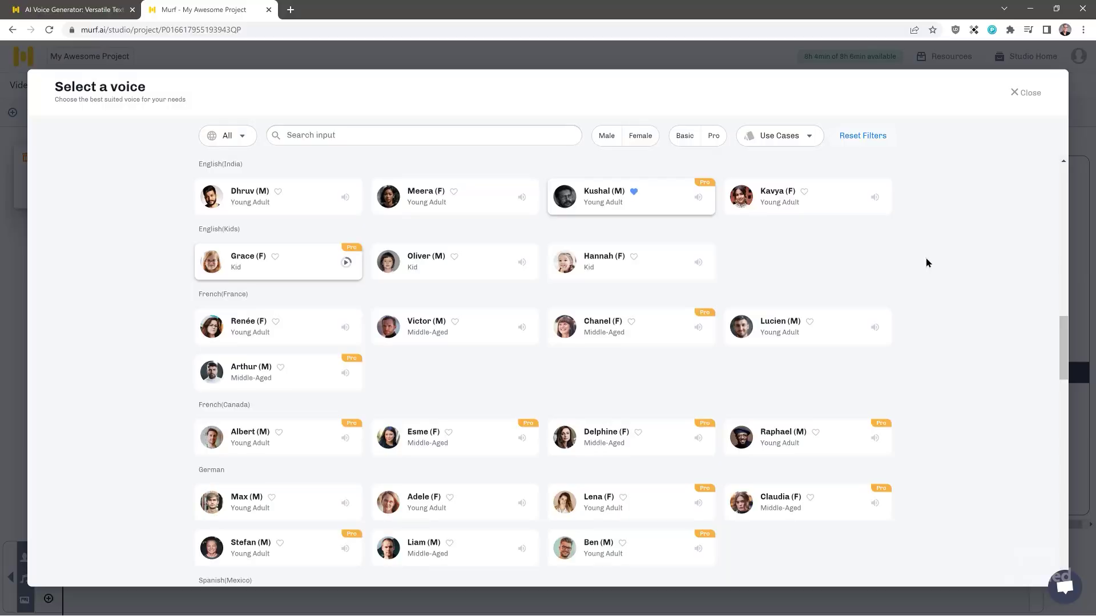
Preview the Victor (M) voice in the French (France) group
scroll(926, 263, "down", 1)
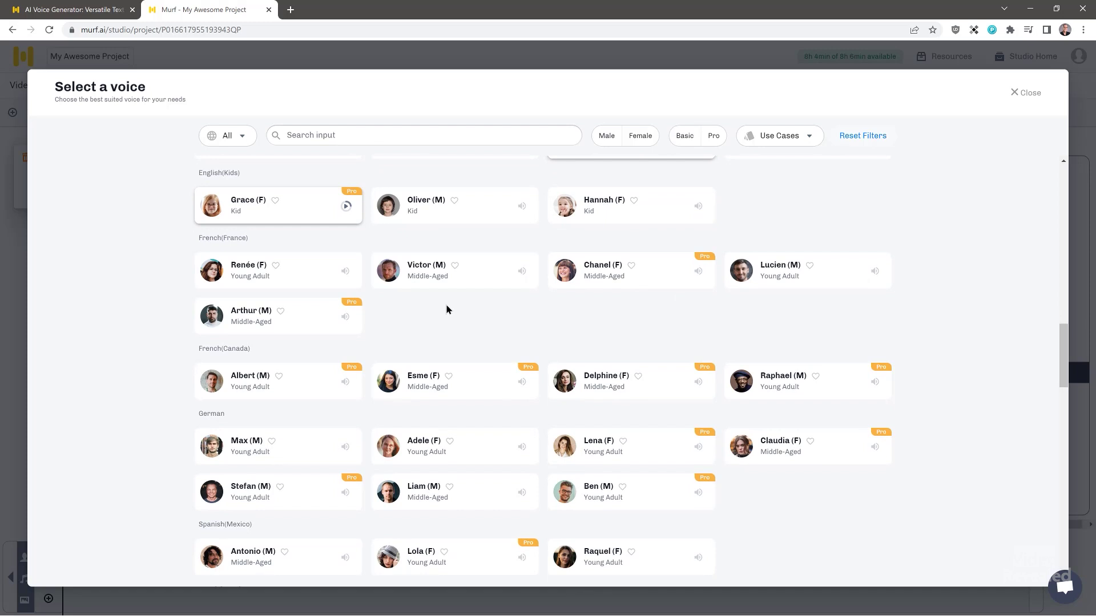
left_click(522, 272)
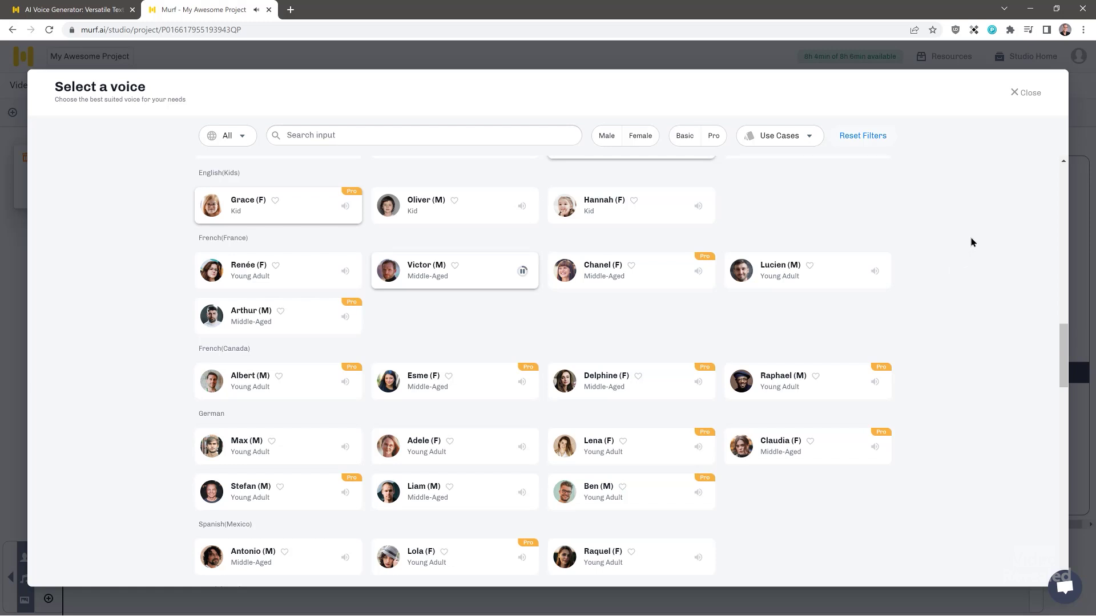
scroll(973, 242, "down", 1)
scroll(972, 242, "down", 2)
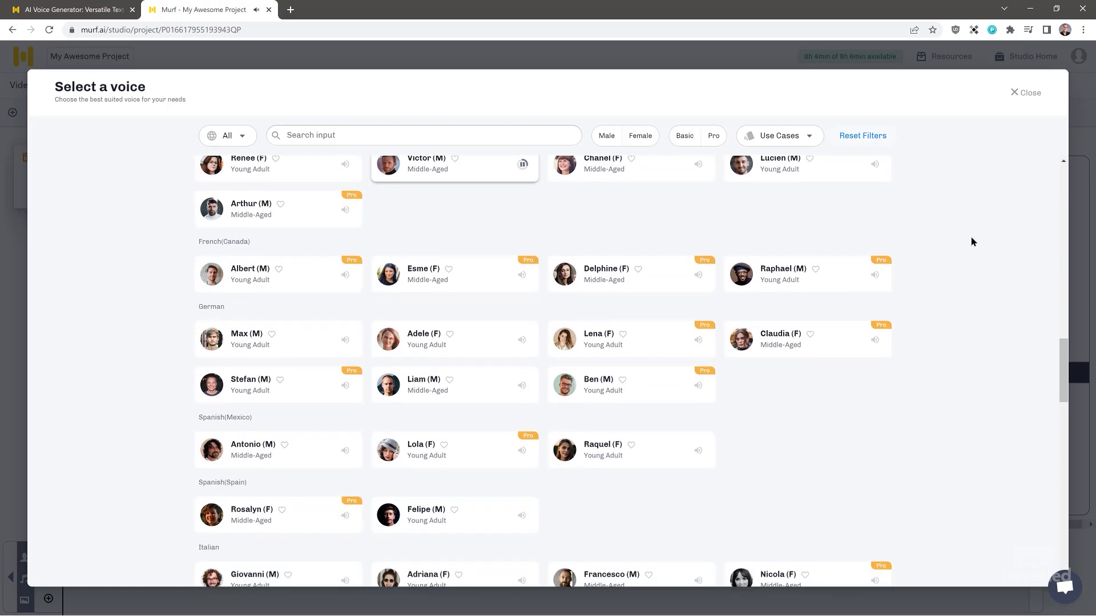
left_click(523, 158)
Preview the Raquel (F) voice in the Spanish (Mexico) group
scroll(327, 301, "down", 2)
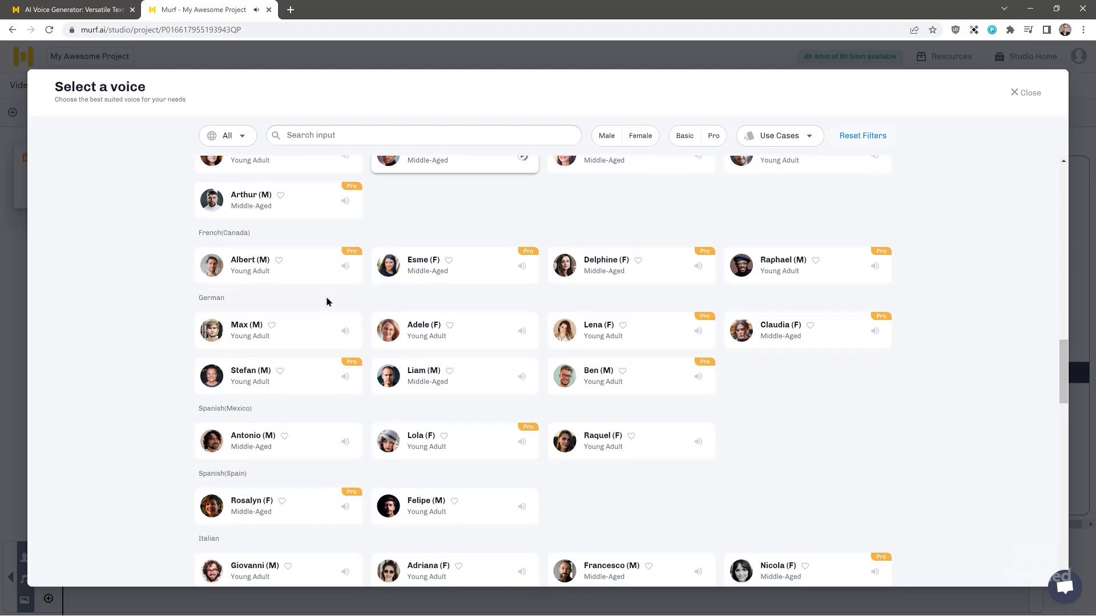
scroll(343, 337, "down", 4)
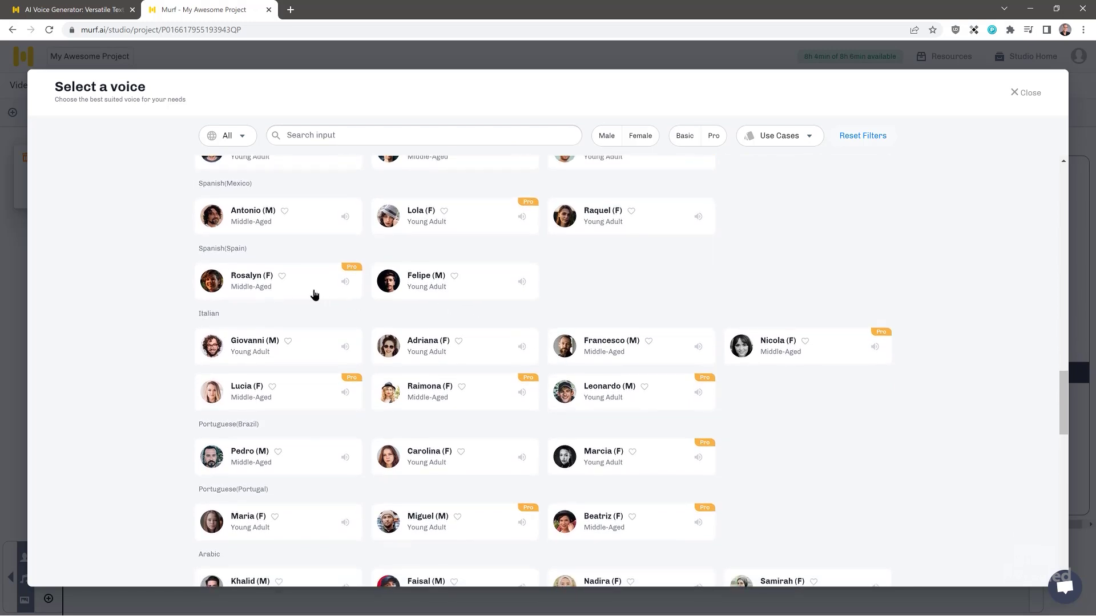
left_click(699, 216)
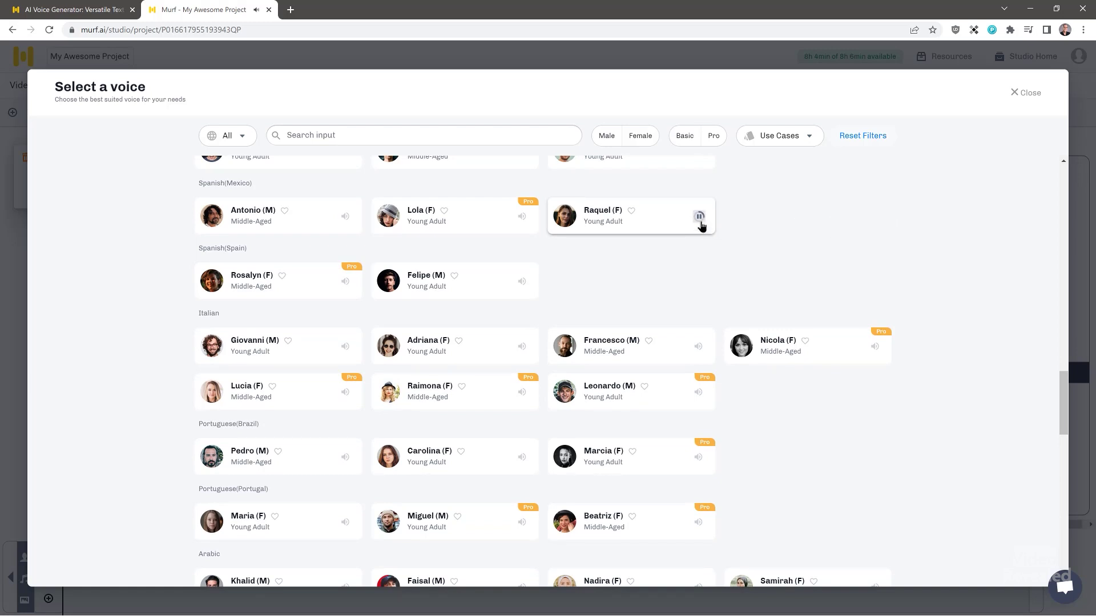
left_click(699, 216)
Look through the remaining language groups of the voice list, from Italian to Finnish
scroll(924, 235, "down", 5)
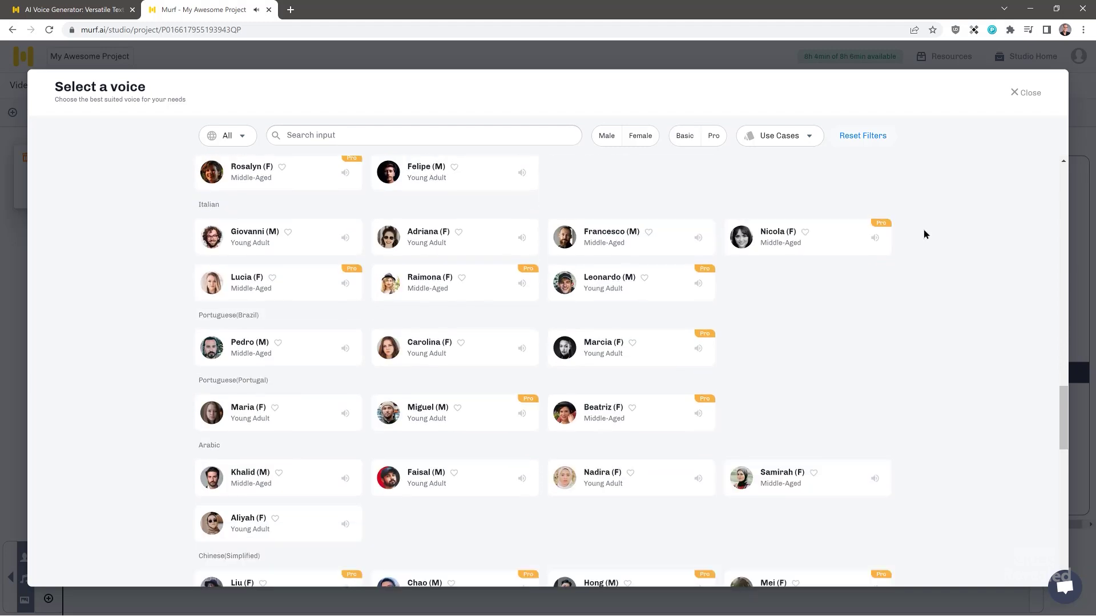
scroll(924, 234, "down", 2)
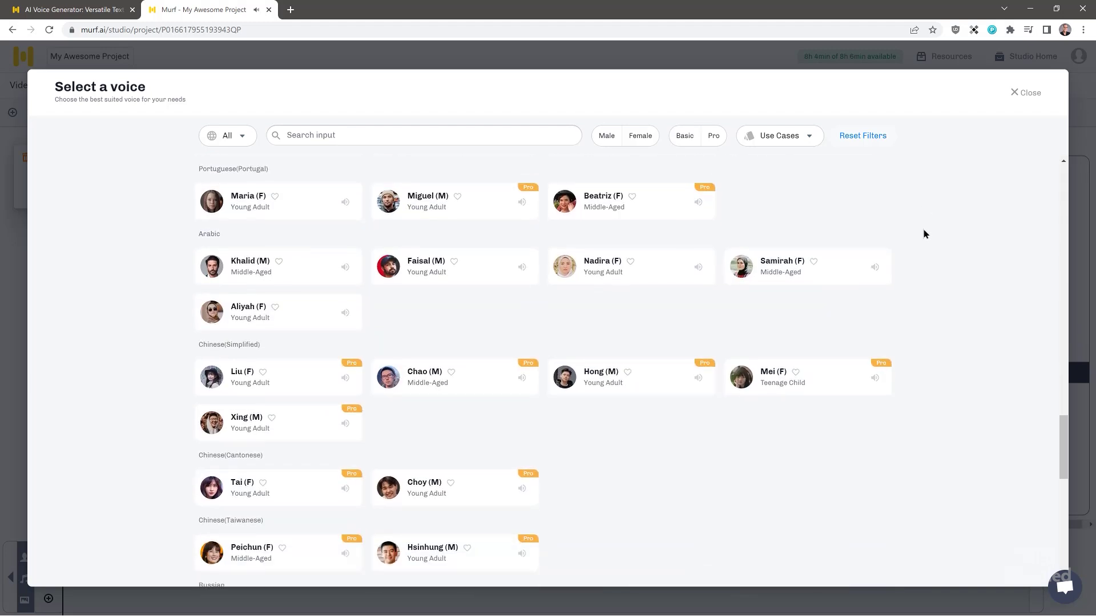
scroll(925, 234, "down", 3)
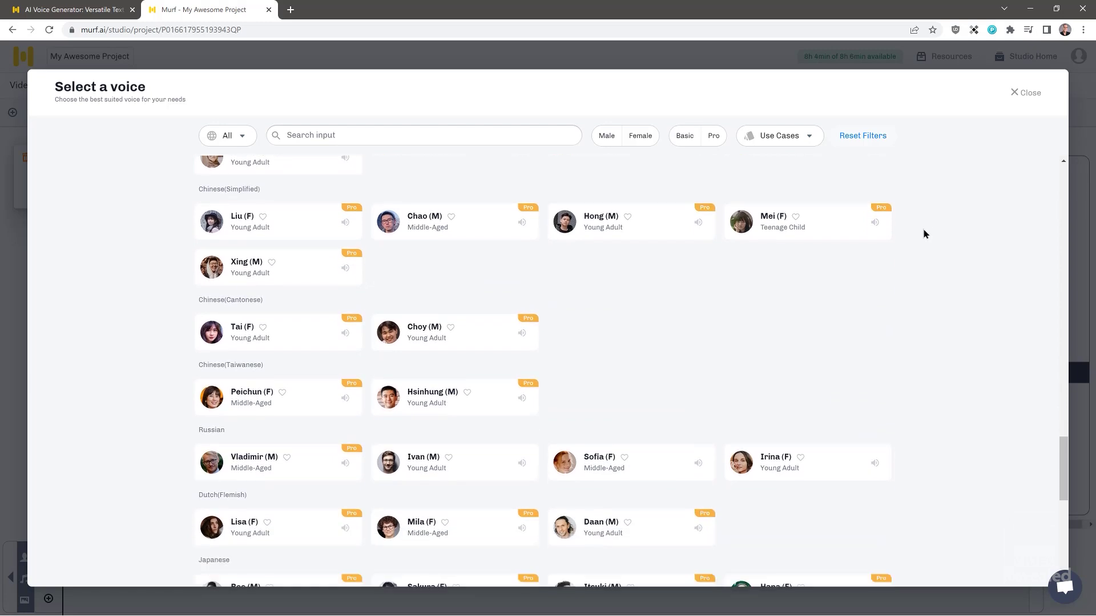
scroll(924, 234, "down", 2)
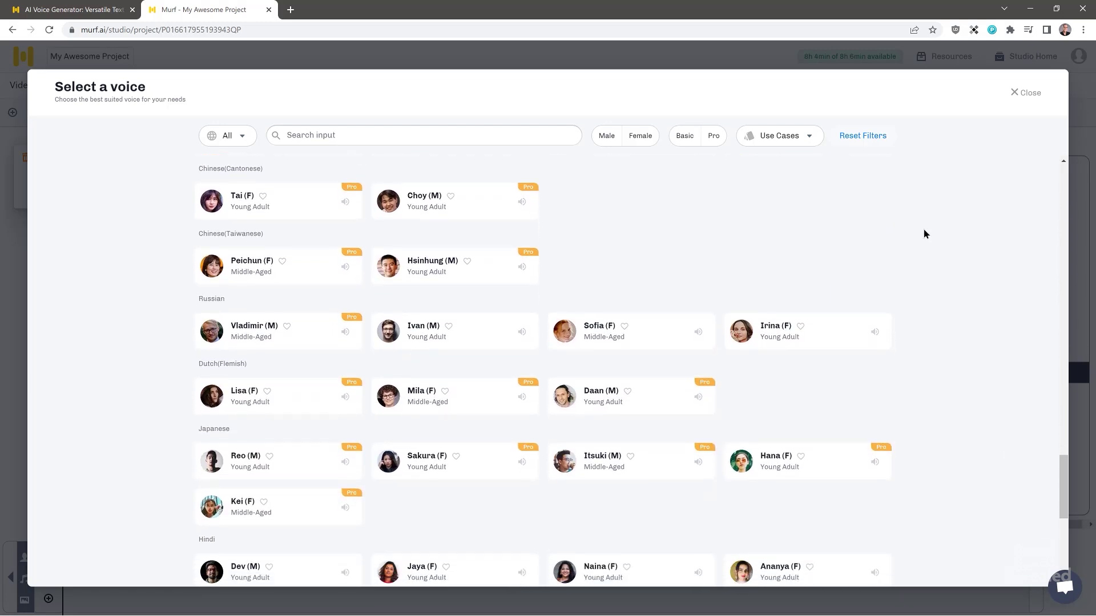
scroll(925, 234, "down", 2)
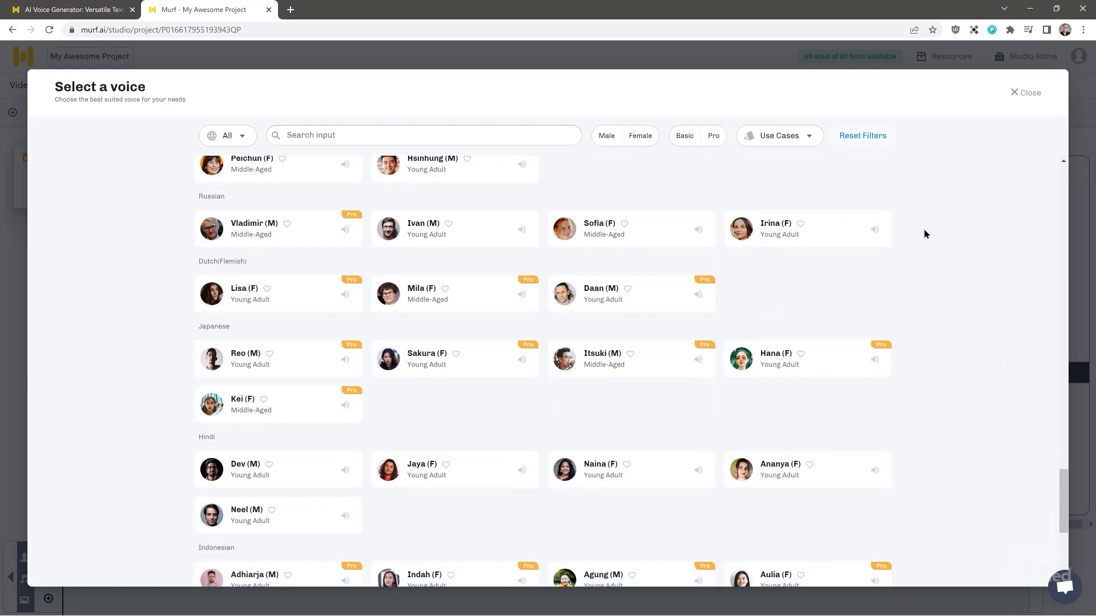
scroll(924, 234, "down", 3)
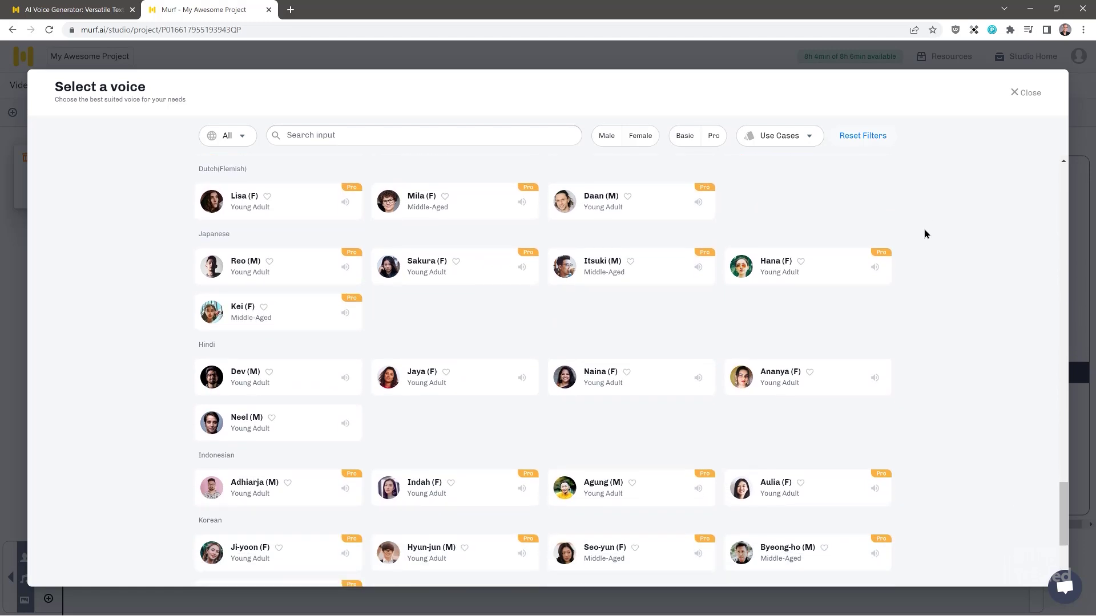
scroll(925, 234, "down", 5)
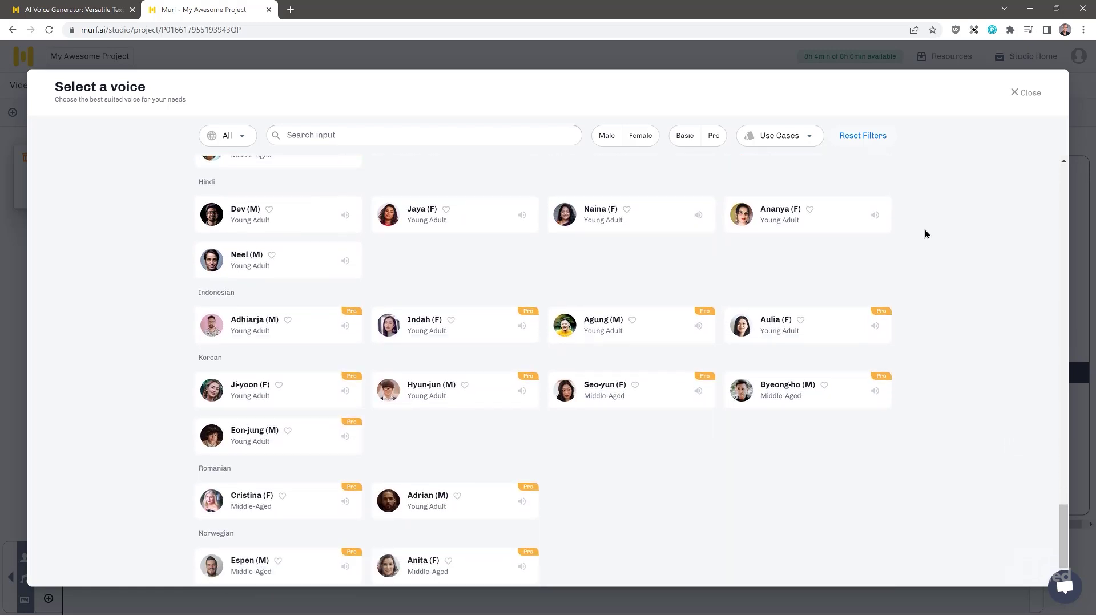
scroll(925, 234, "down", 2)
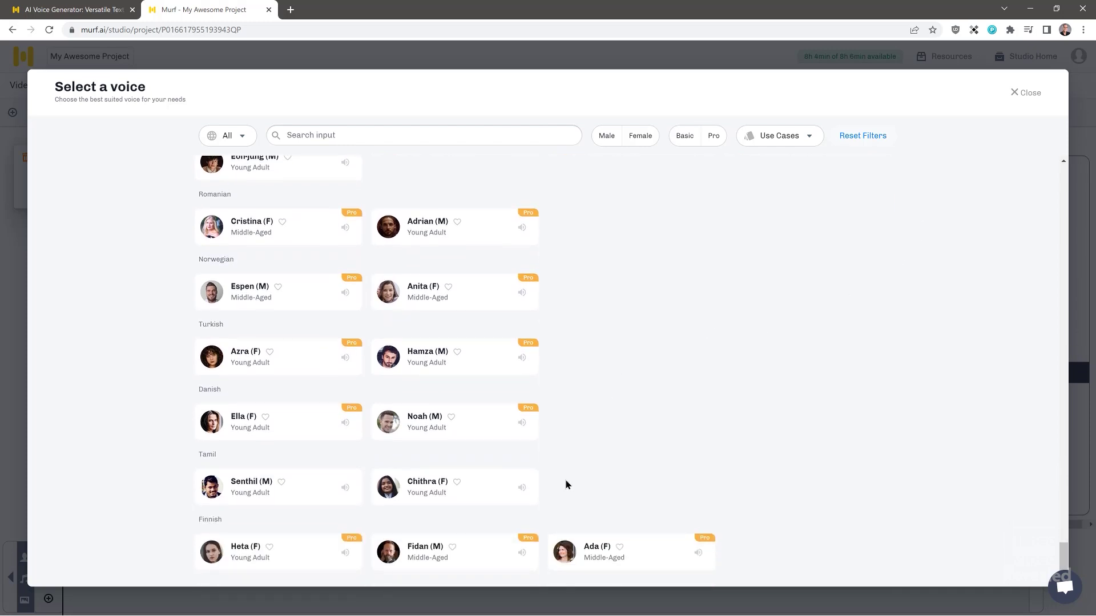
Set the language filter to English - US & Canada and choose Ava (F) from the favorites for the block
scroll(768, 398, "up", 3)
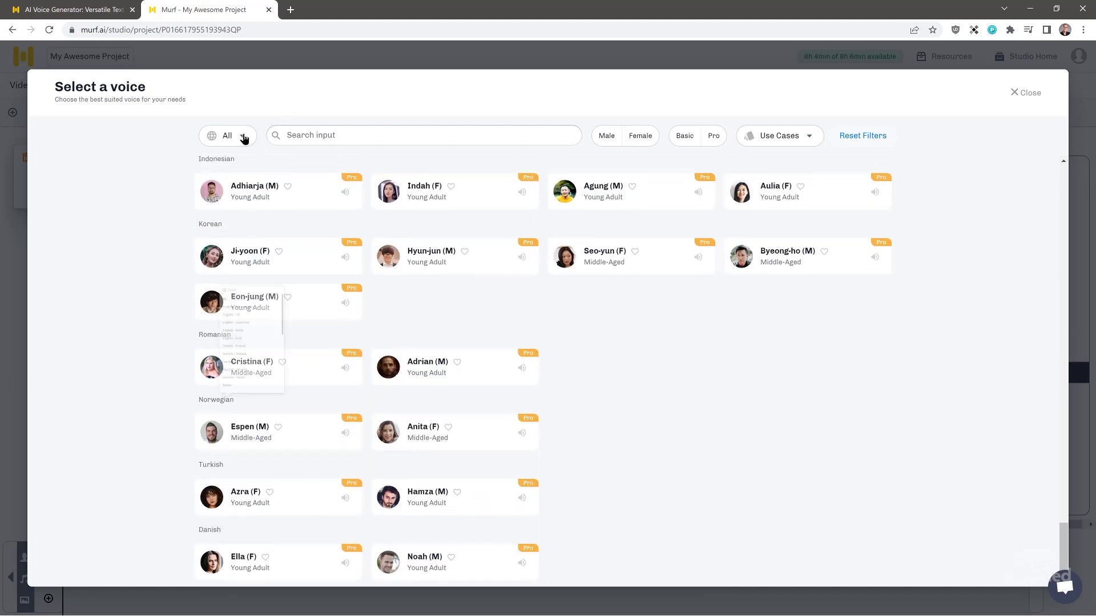
left_click(247, 166)
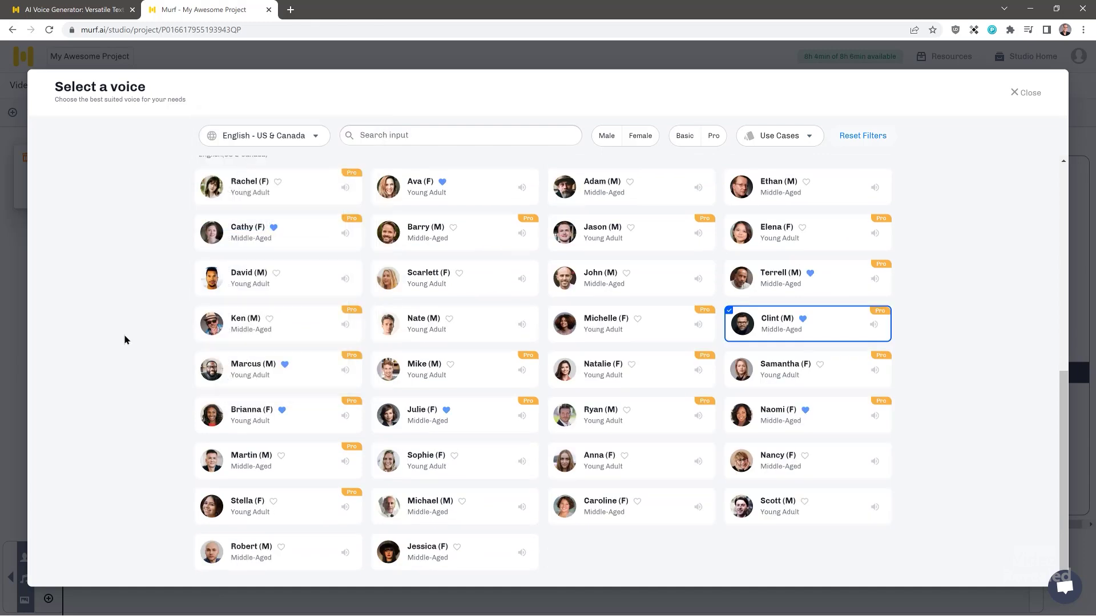
scroll(287, 314, "up", 7)
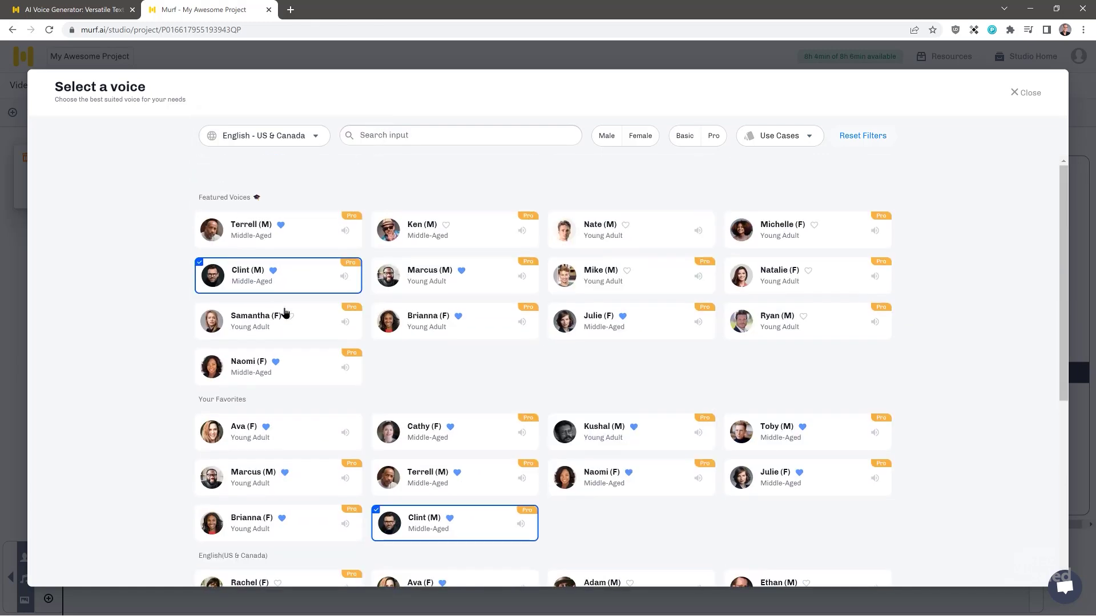
left_click(302, 433)
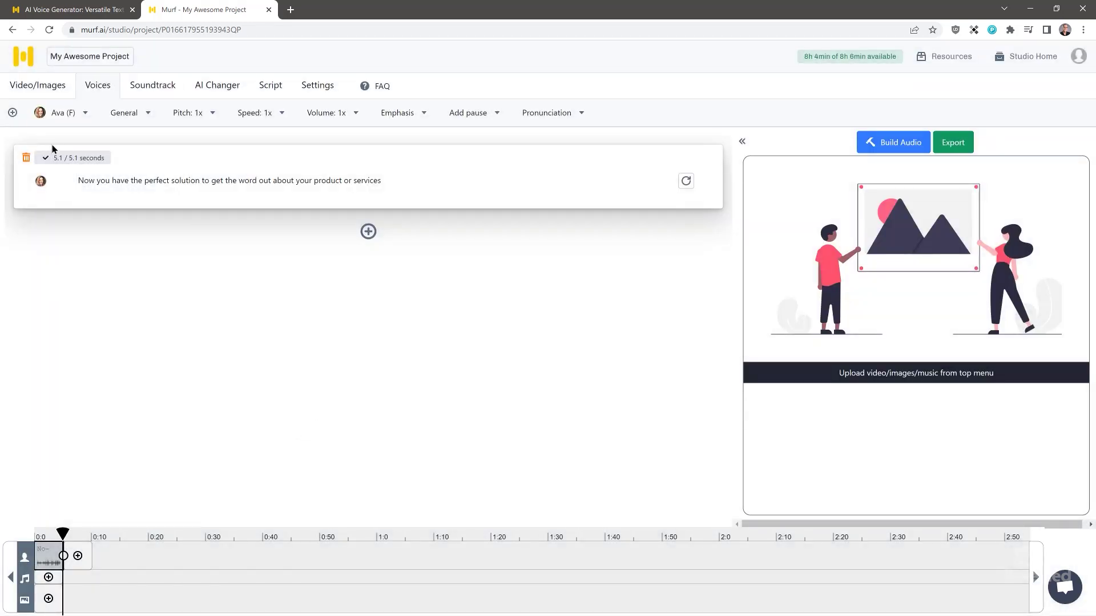
Regenerate the block's audio with the Ava voice and play it
left_click(688, 182)
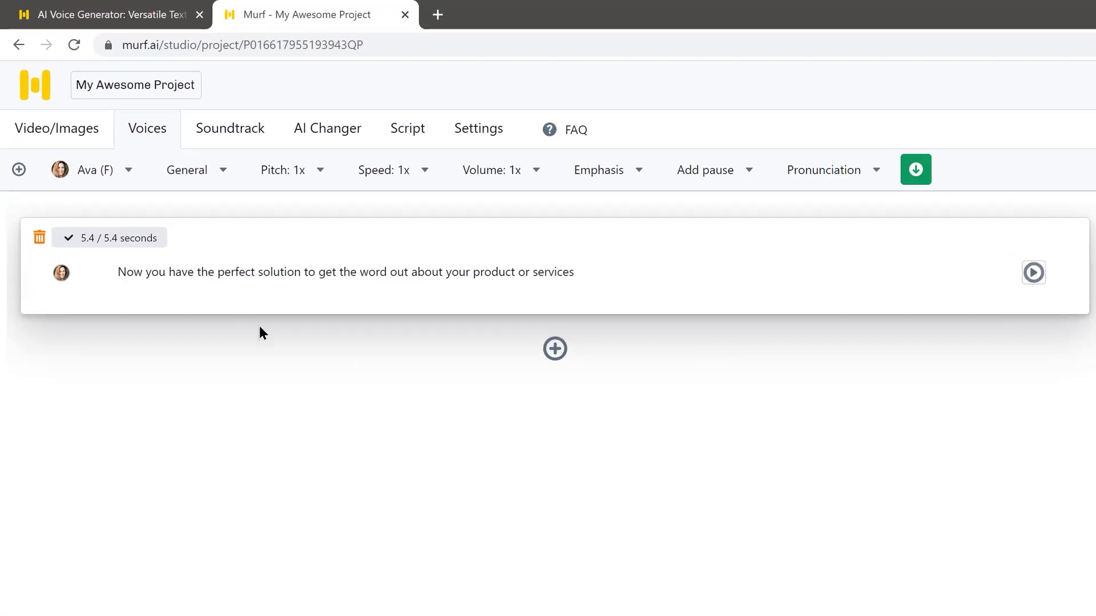
left_click(1033, 274)
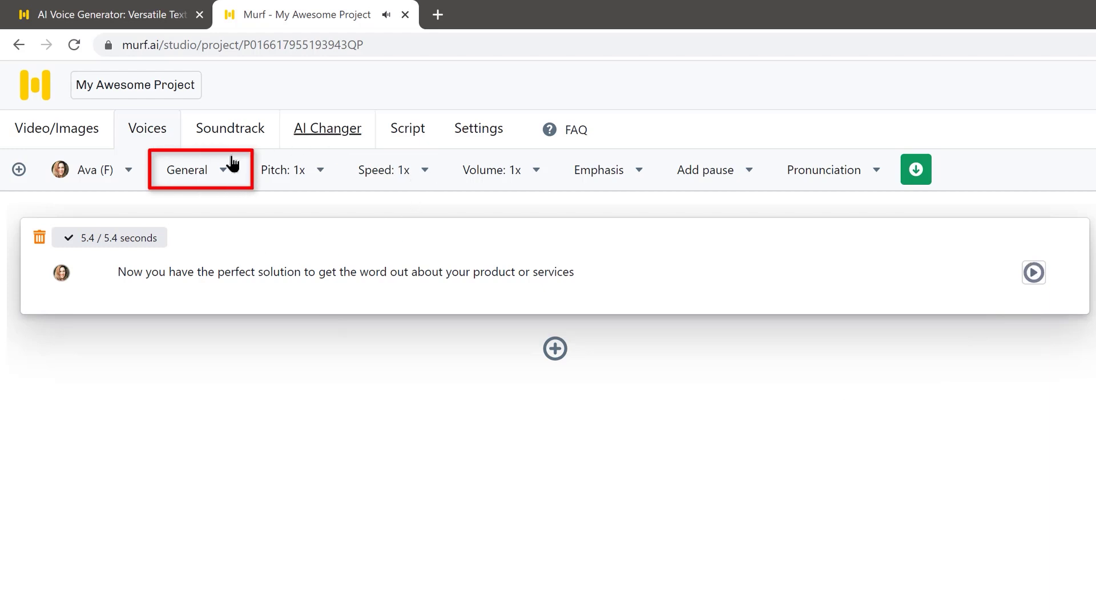
Set the block's voice style to Whispering, then regenerate and play its audio
left_click(227, 173)
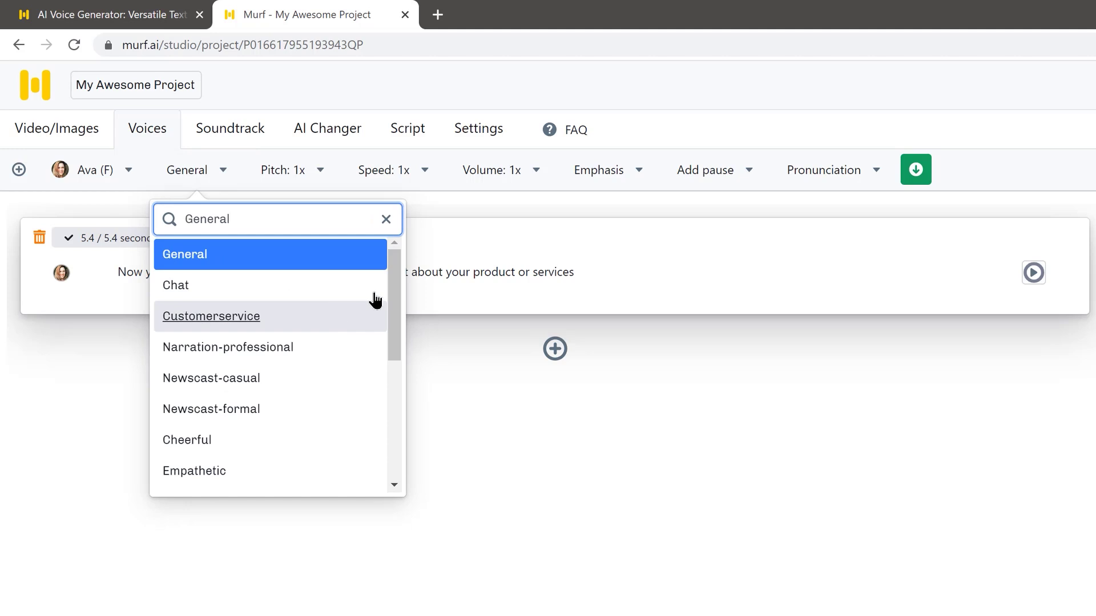
left_click_drag(394, 285, 399, 415)
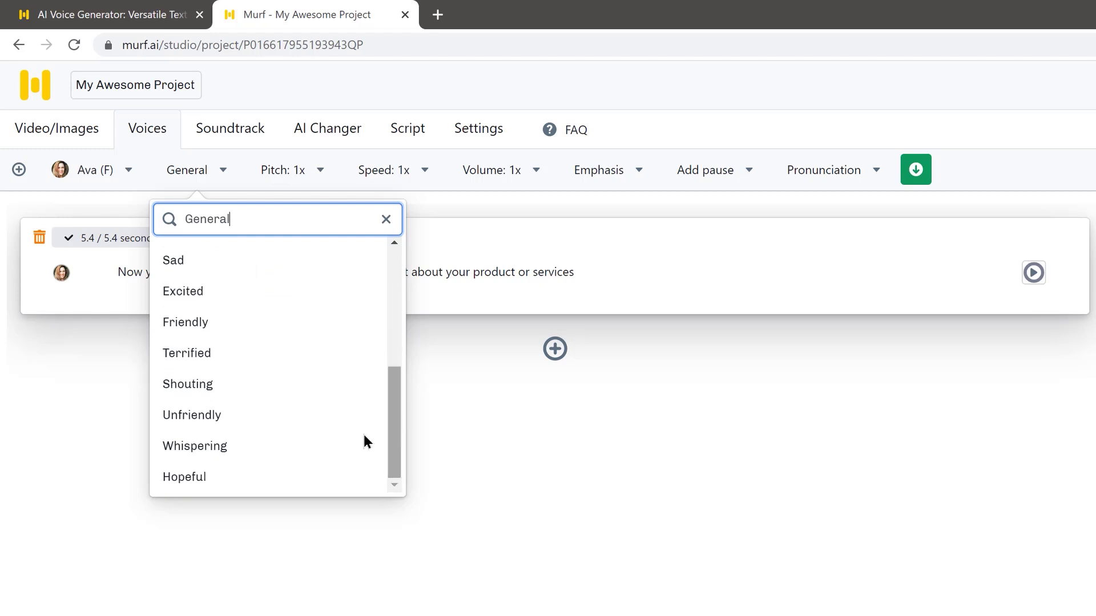
left_click(190, 451)
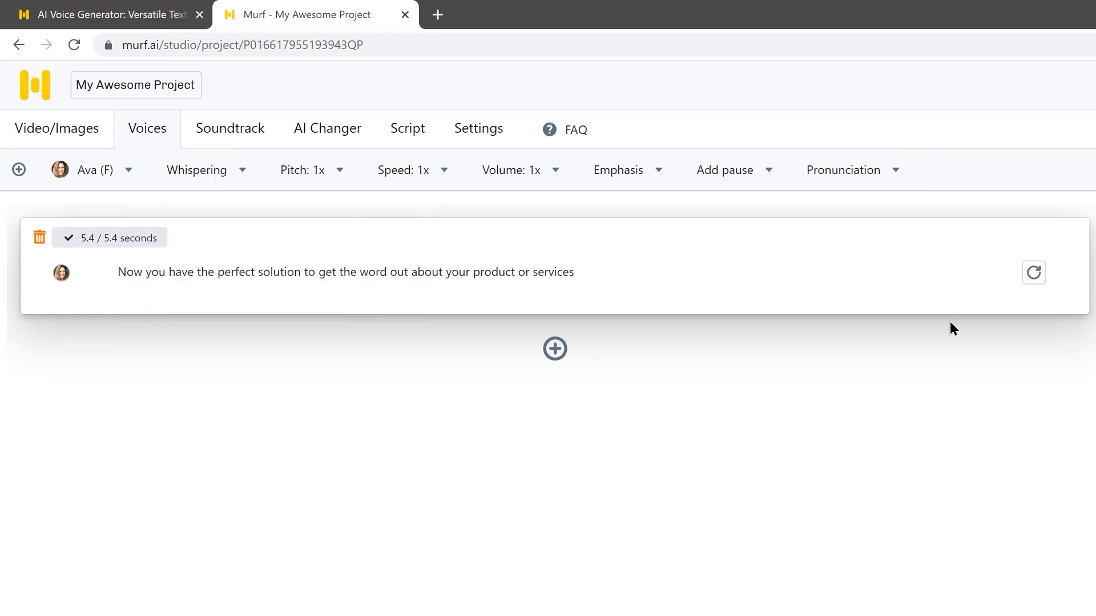
left_click(1033, 283)
left_click(1034, 275)
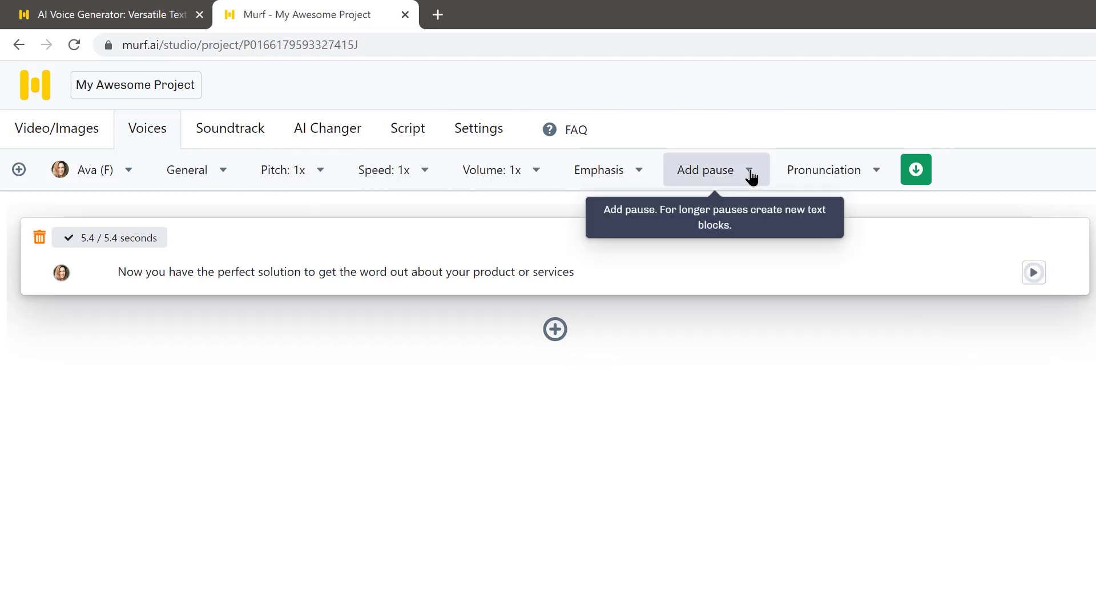
Review the pause duration choices and the advanced pronunciation options for "word", leaving without saving
left_click(746, 173)
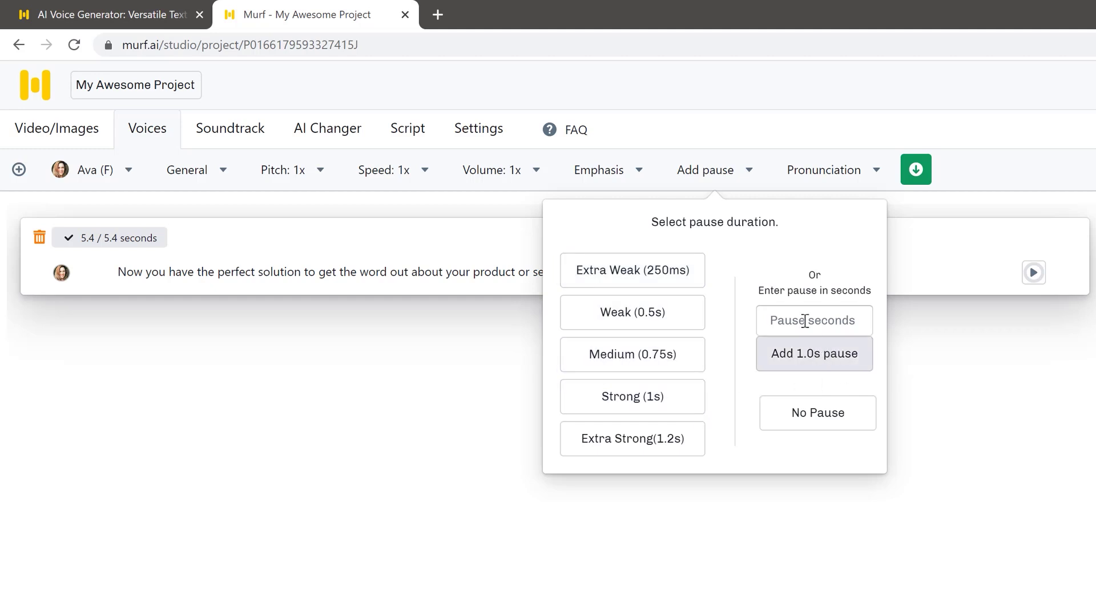
left_click(839, 171)
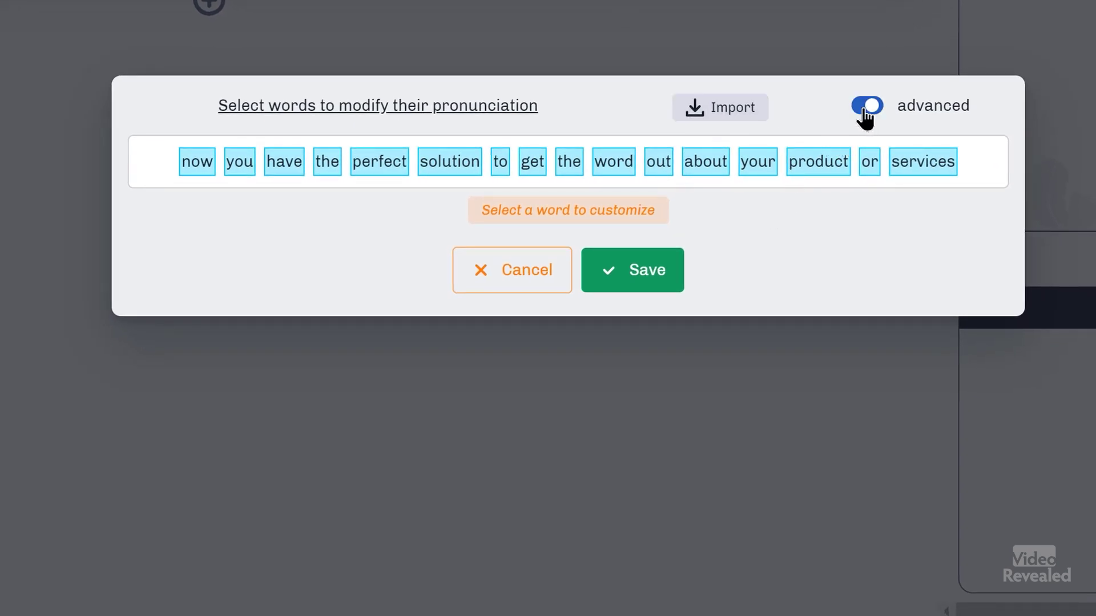
left_click(615, 163)
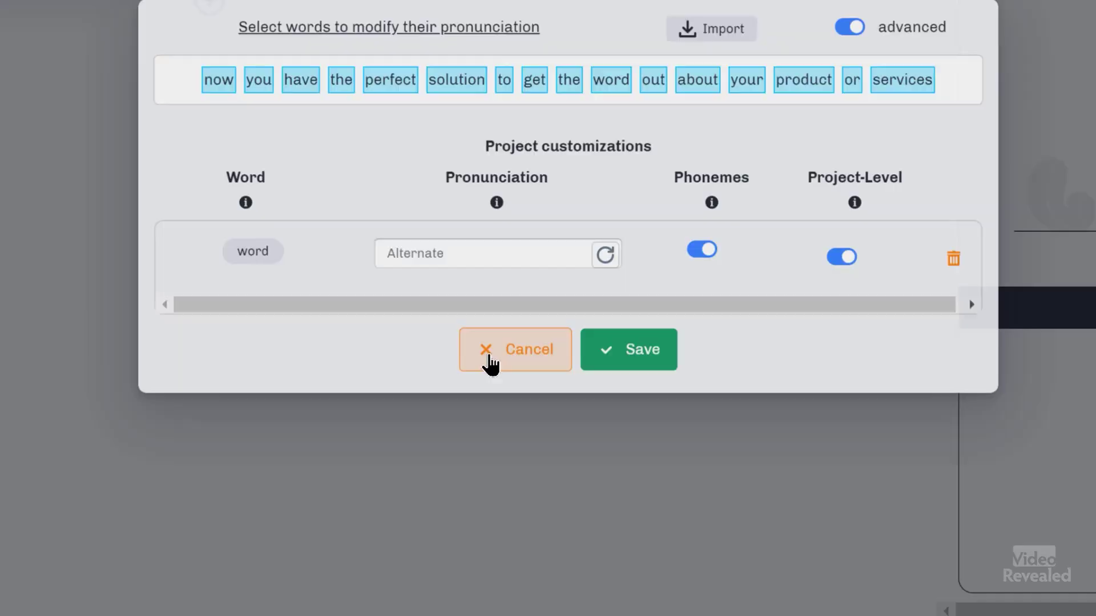
left_click(489, 357)
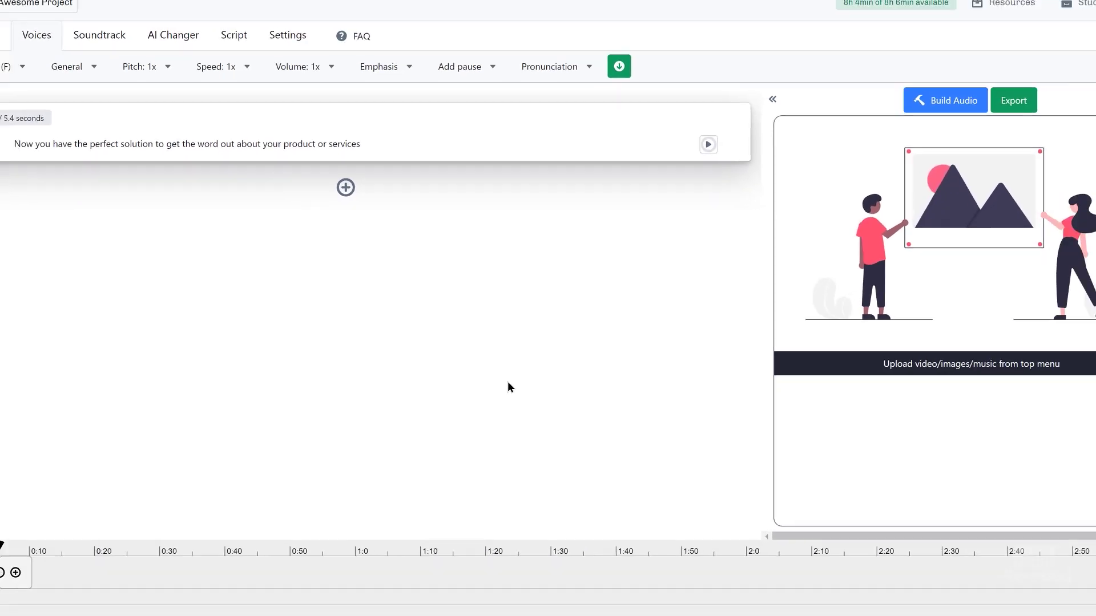
Go to Studio Home, open the Dieolacra VO project and look down its list of text blocks
left_click(1023, 63)
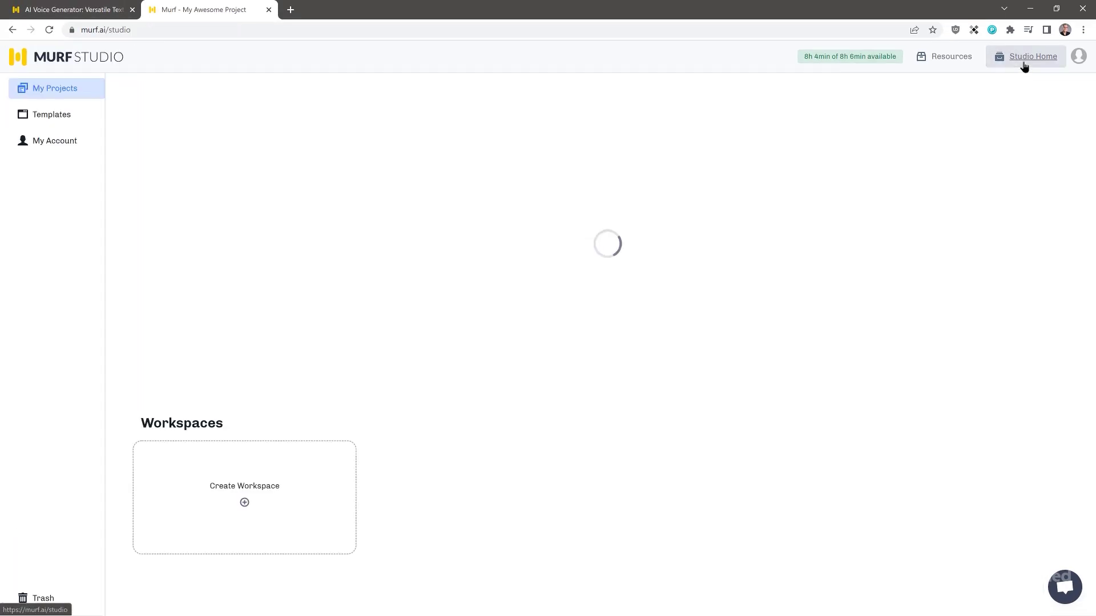
left_click(731, 179)
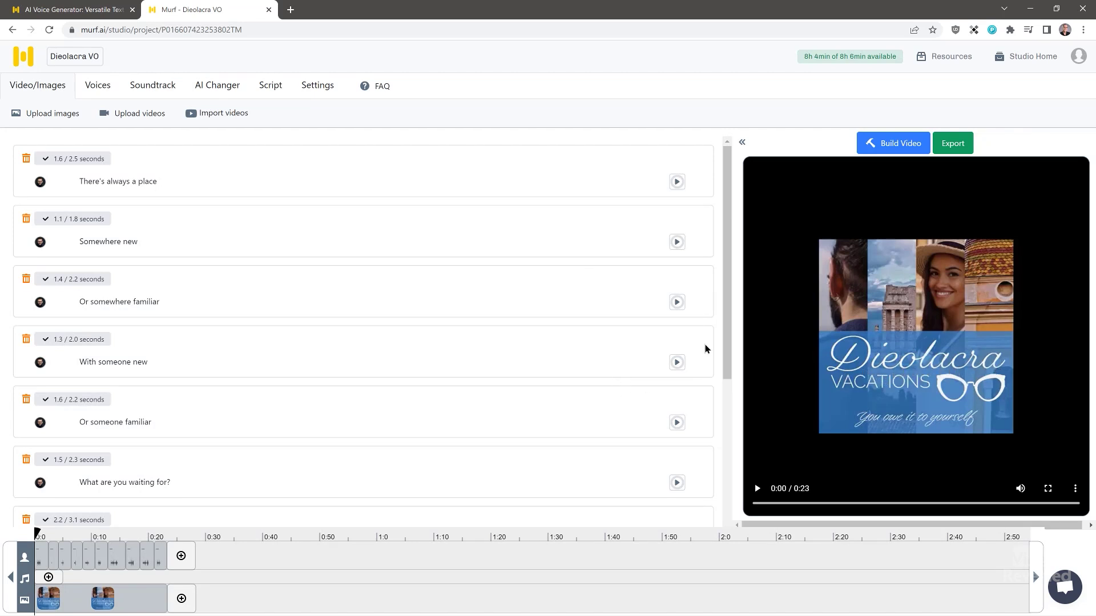
scroll(727, 334, "down", 5)
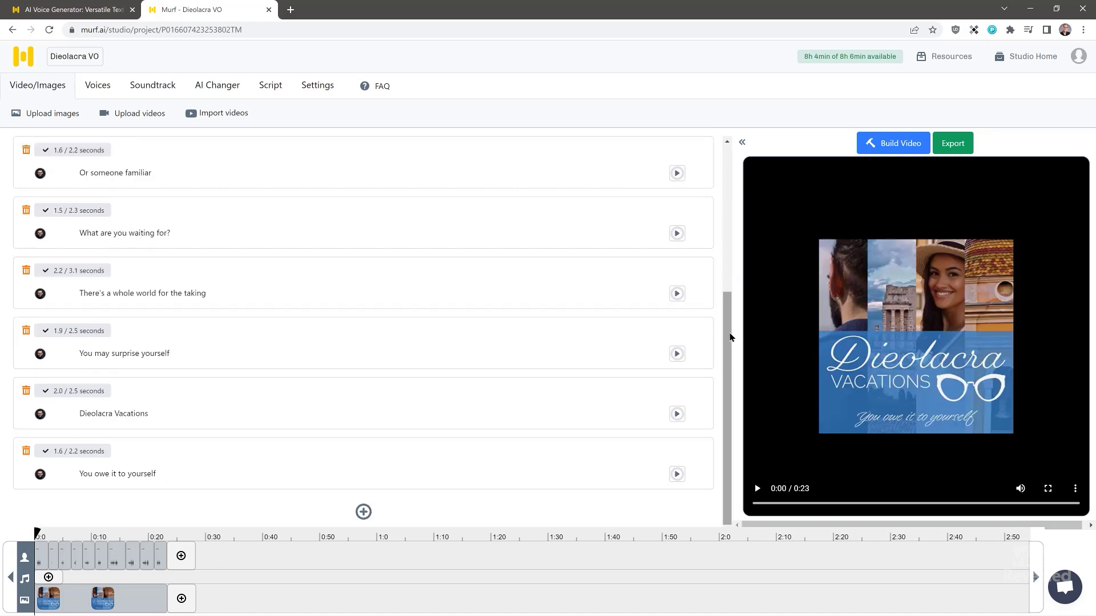
Review the custom pronunciation of "Dieolacra" in the Dieolacra Vacations block without saving, and play the block
left_click(159, 412)
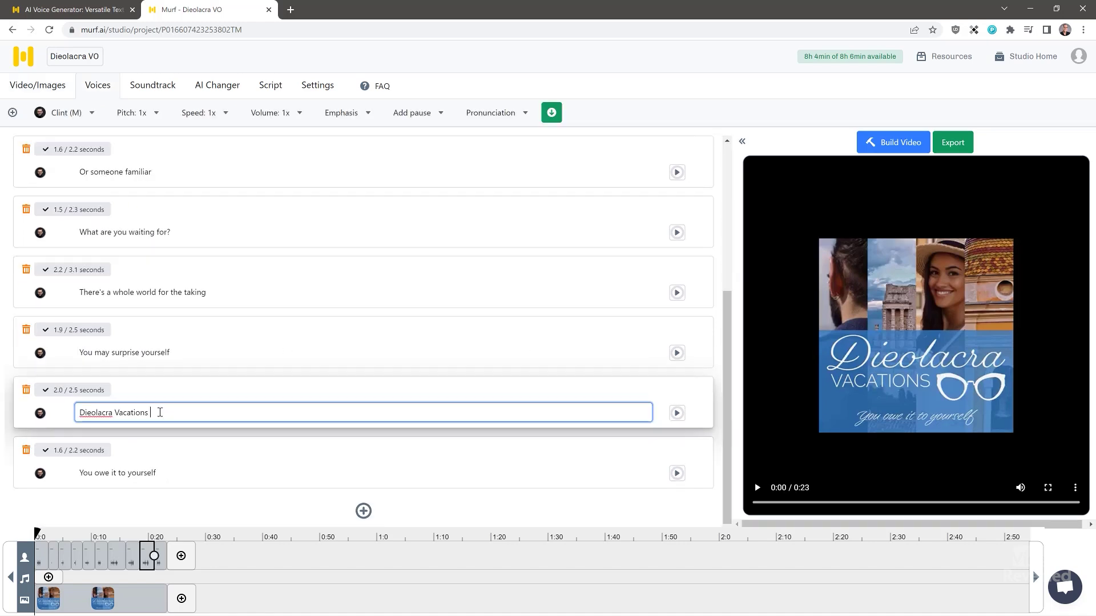
left_click(486, 114)
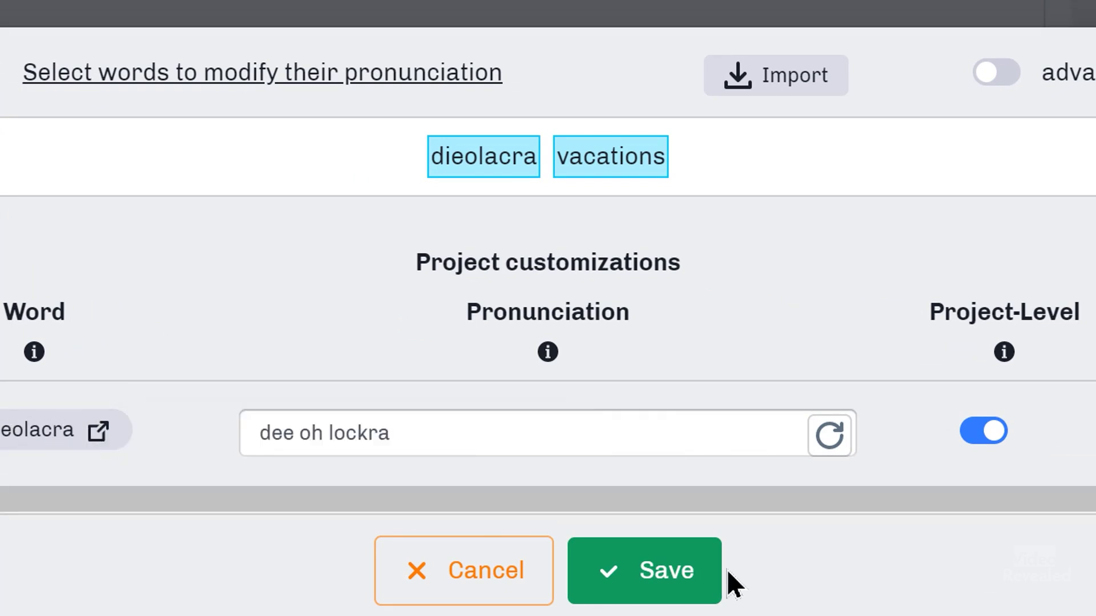
left_click(485, 574)
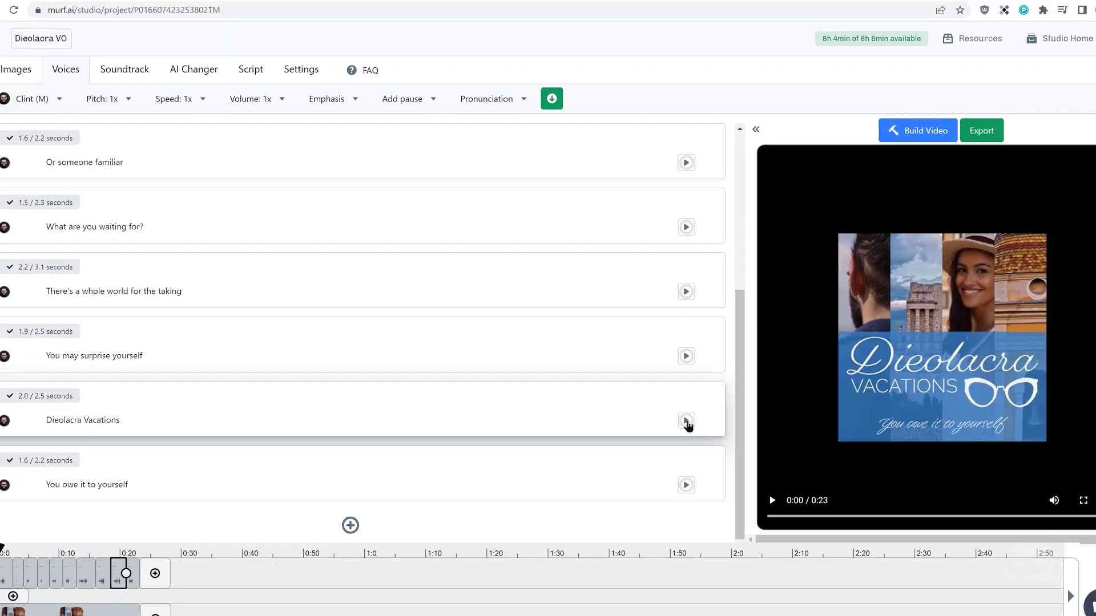
left_click(687, 422)
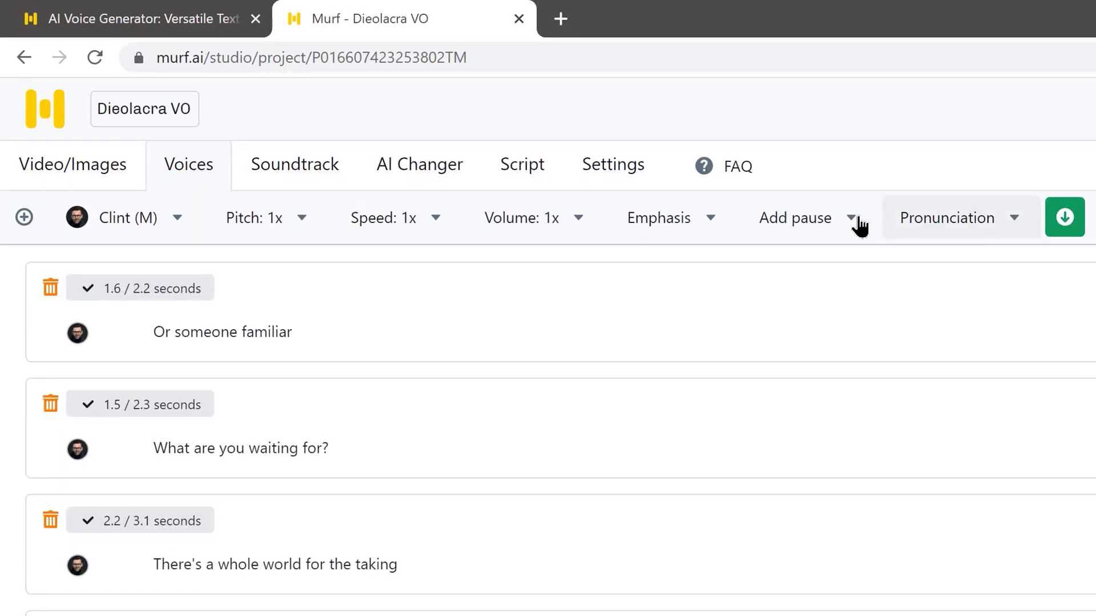
Switch the level at which voice settings apply to Block and back to Project
left_click(619, 168)
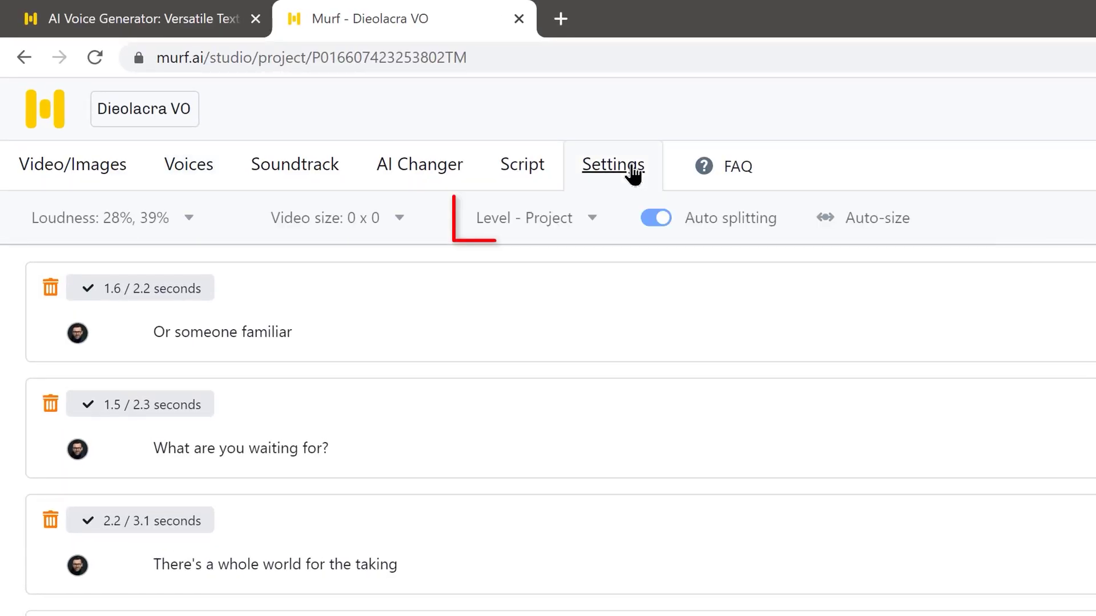
left_click(585, 220)
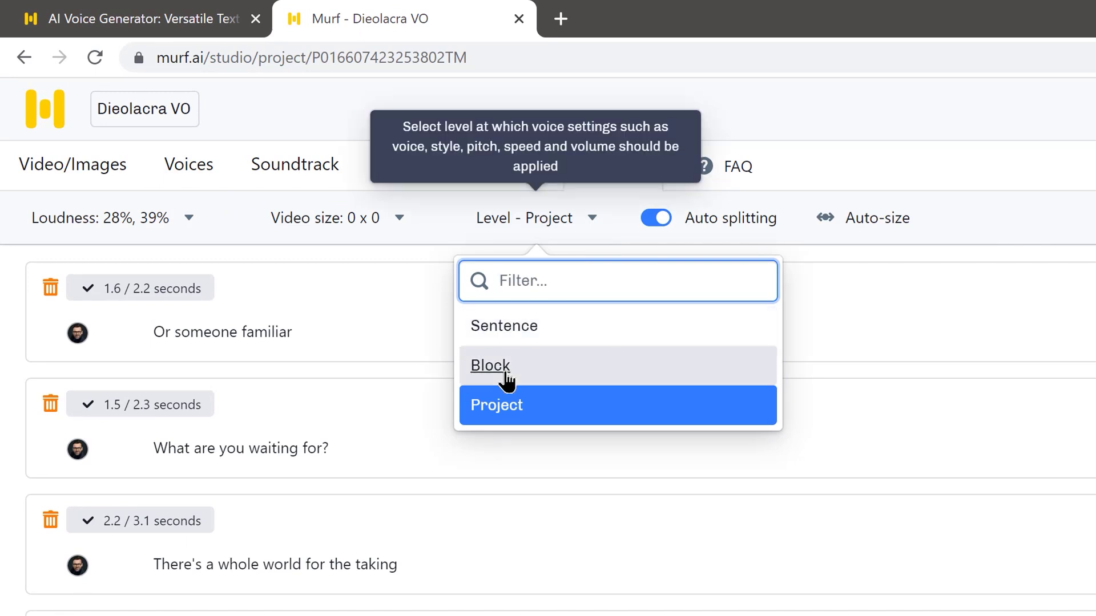
left_click(505, 377)
left_click(586, 228)
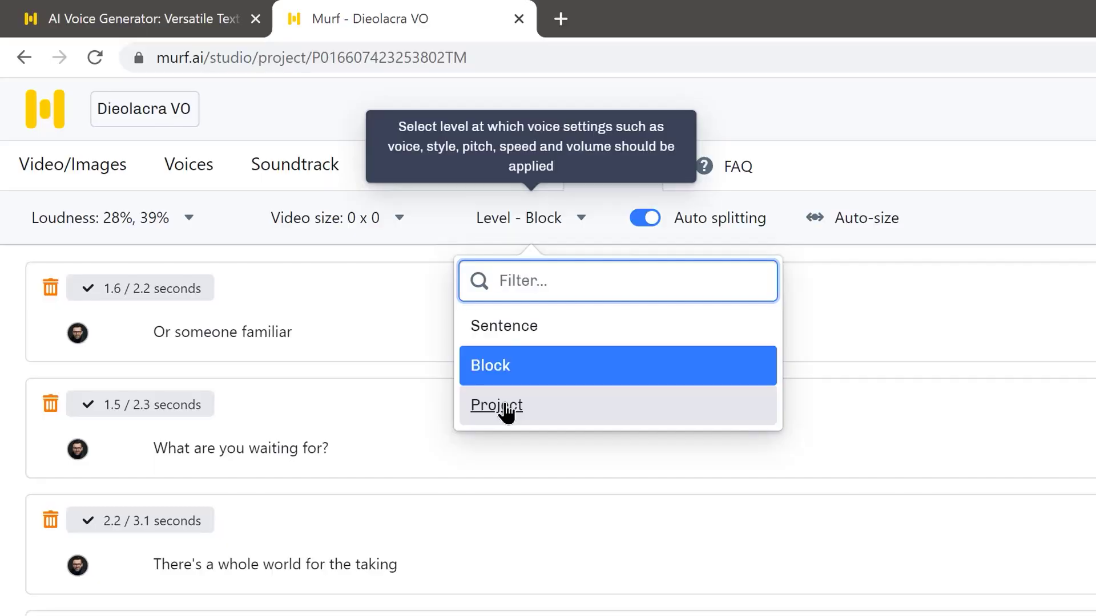
left_click(506, 409)
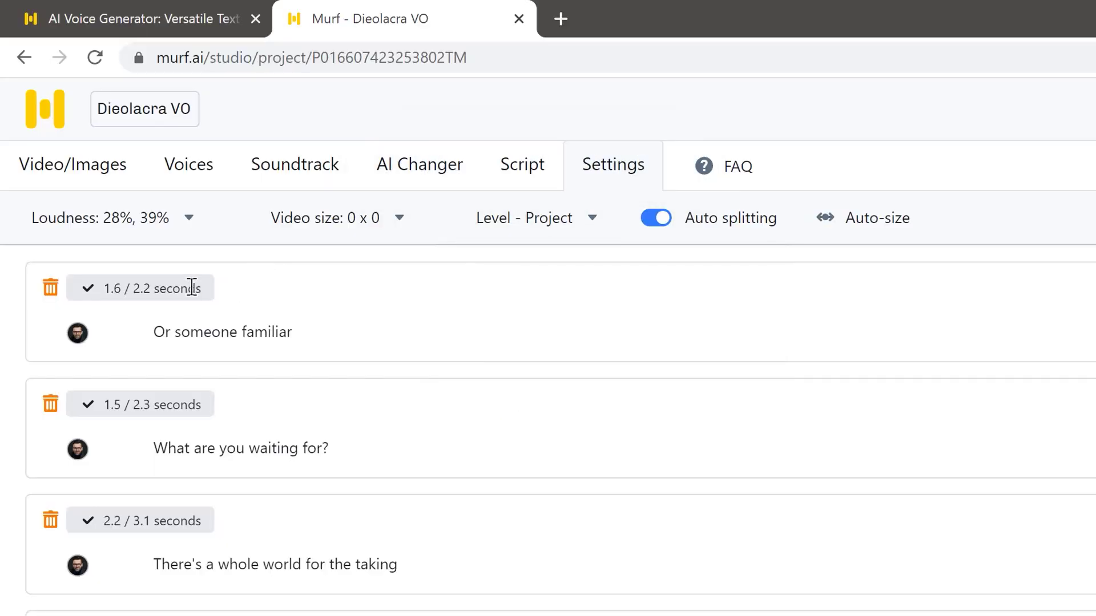
Select the first text block and change the voice of the entire project to Marcus (M), accepting the project-wide change
scroll(728, 338, "up", 5)
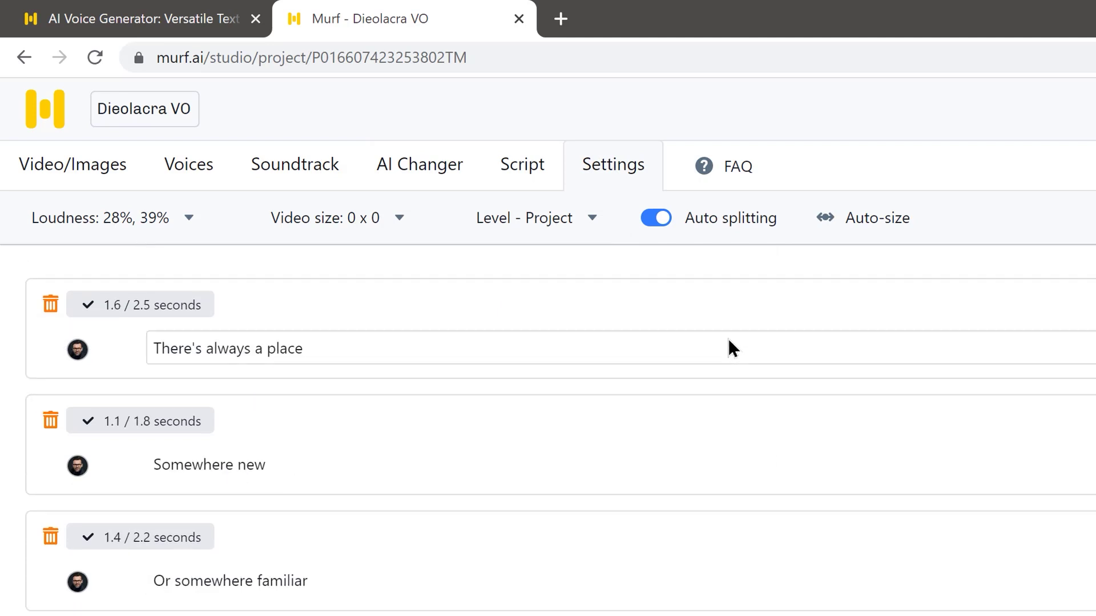
left_click(323, 350)
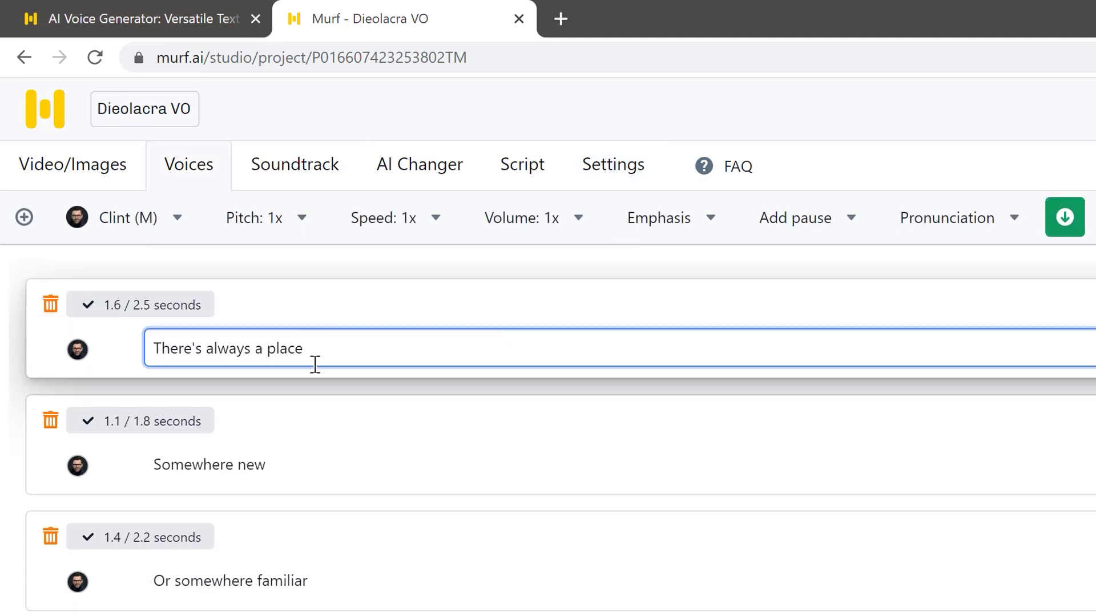
left_click(368, 477)
left_click(369, 356)
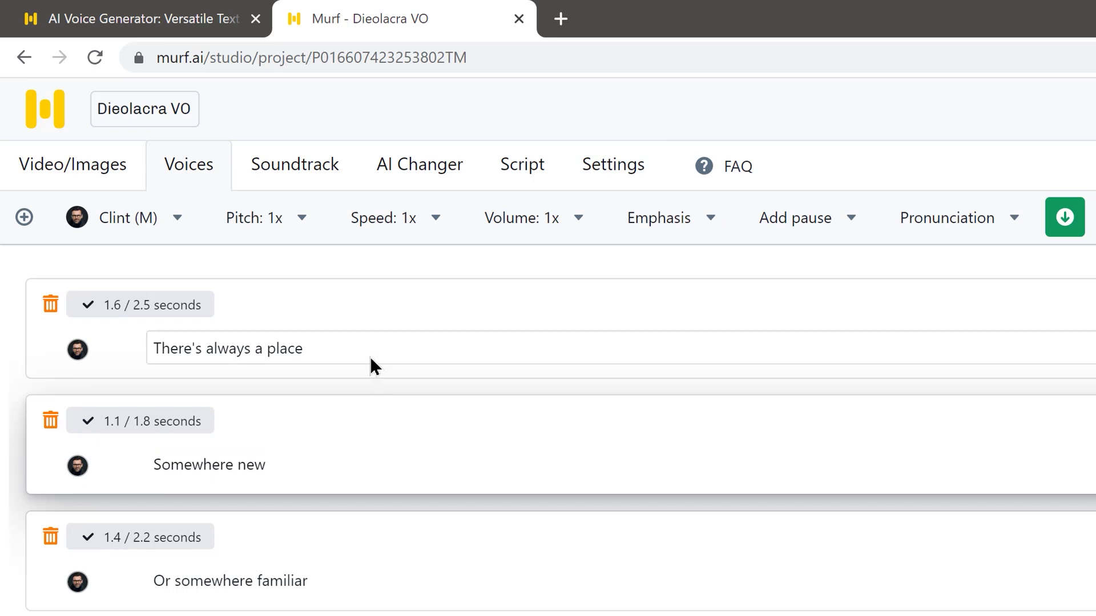
left_click(174, 220)
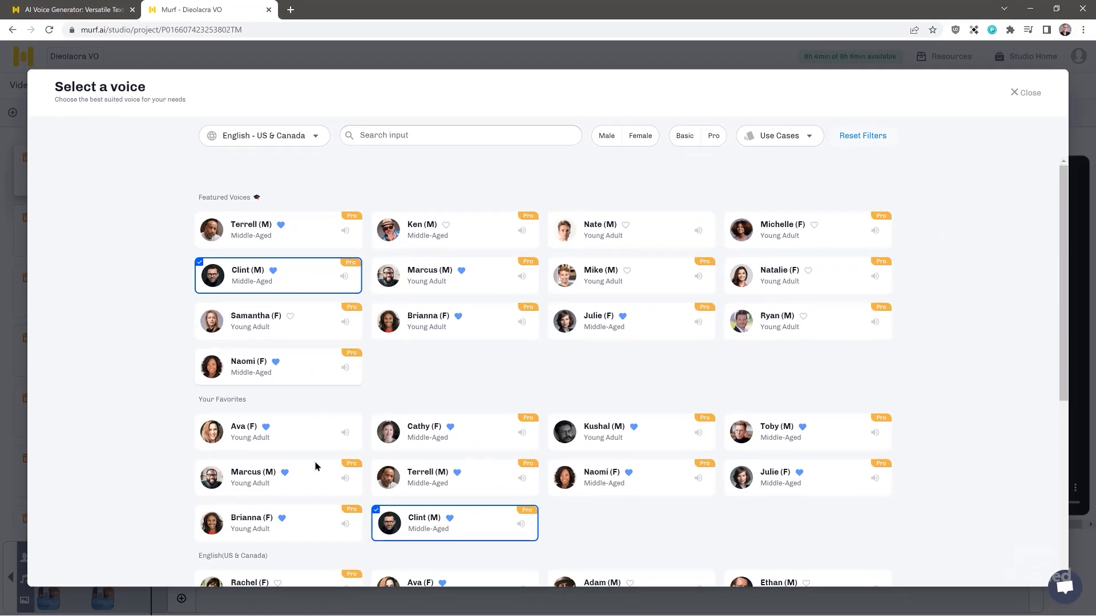
left_click(306, 482)
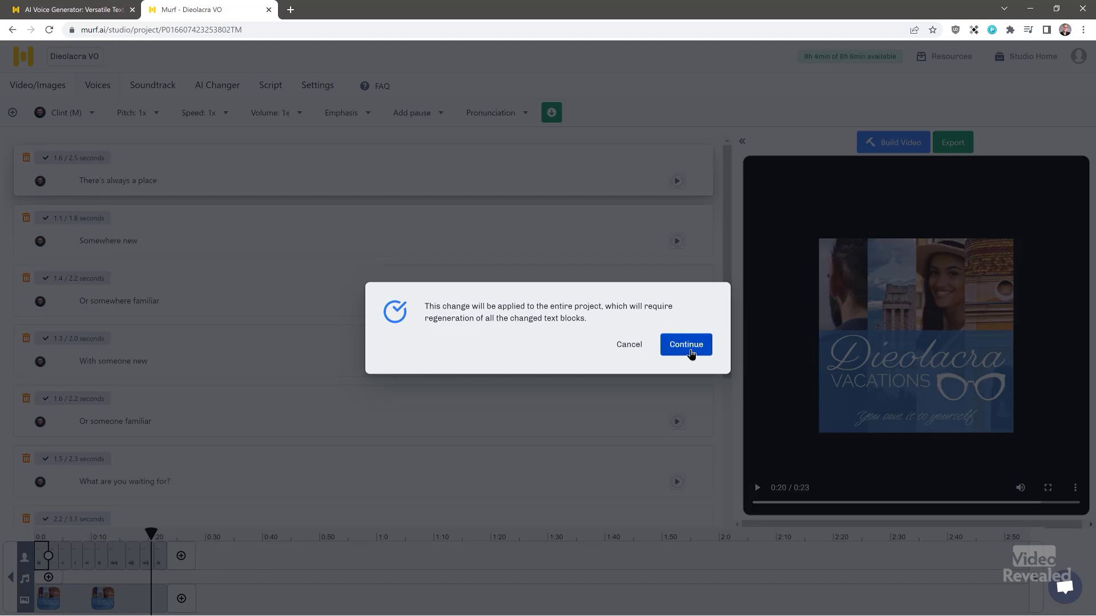
left_click(688, 346)
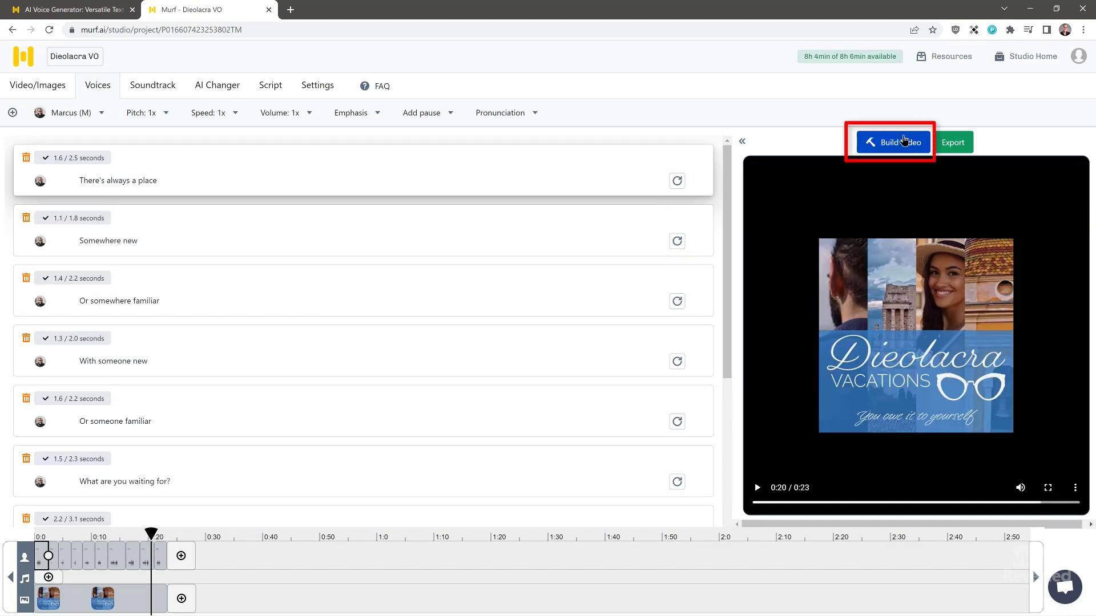
Build the video with Quick render and preview it, partly in full screen, pausing partway through
left_click(894, 146)
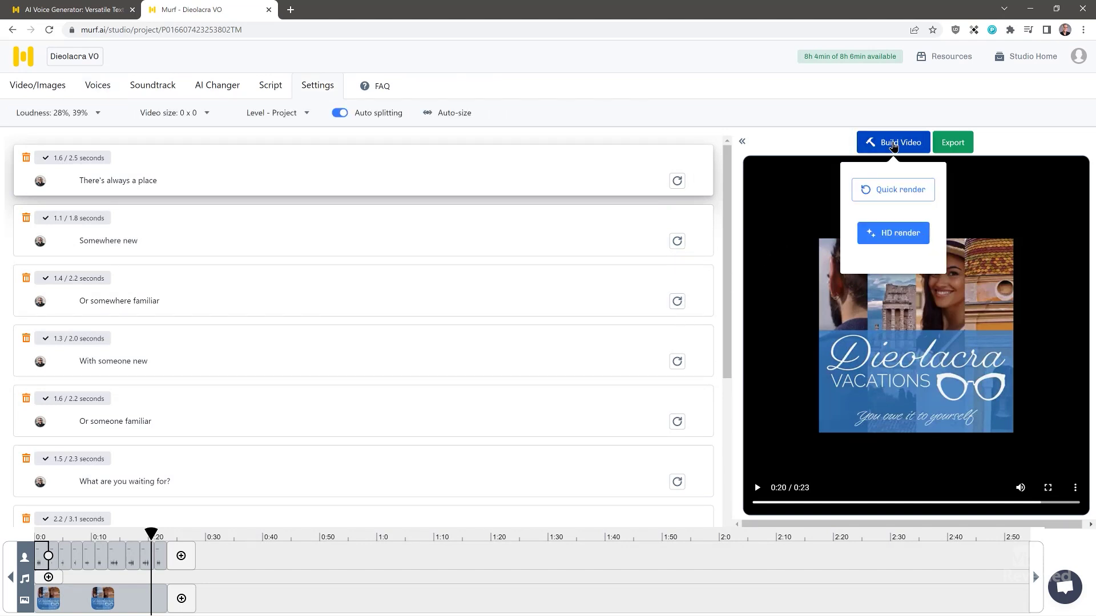
left_click(893, 190)
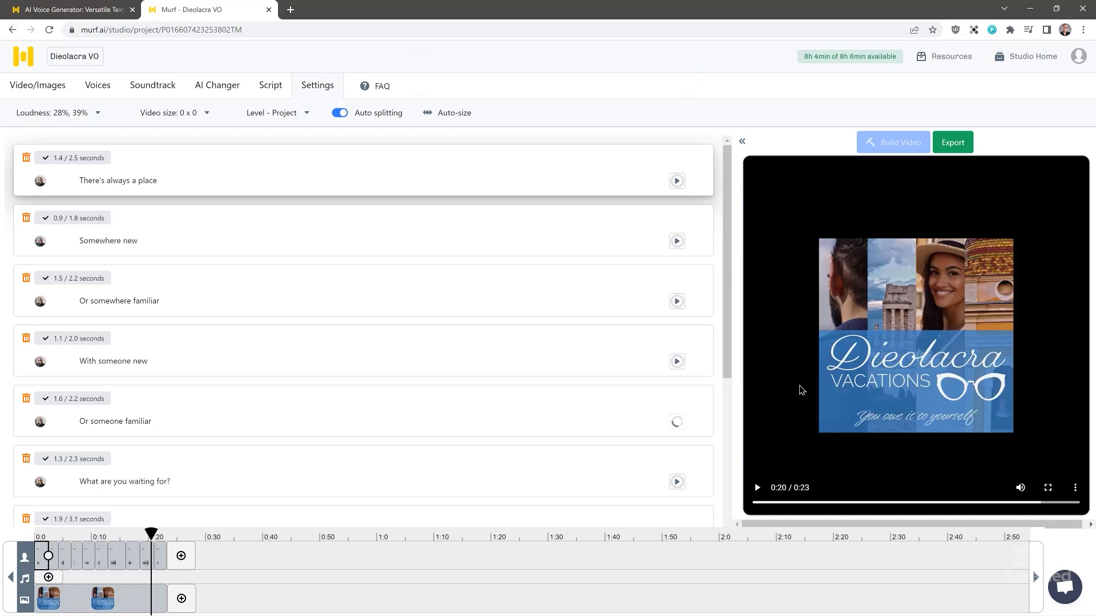
left_click(758, 488)
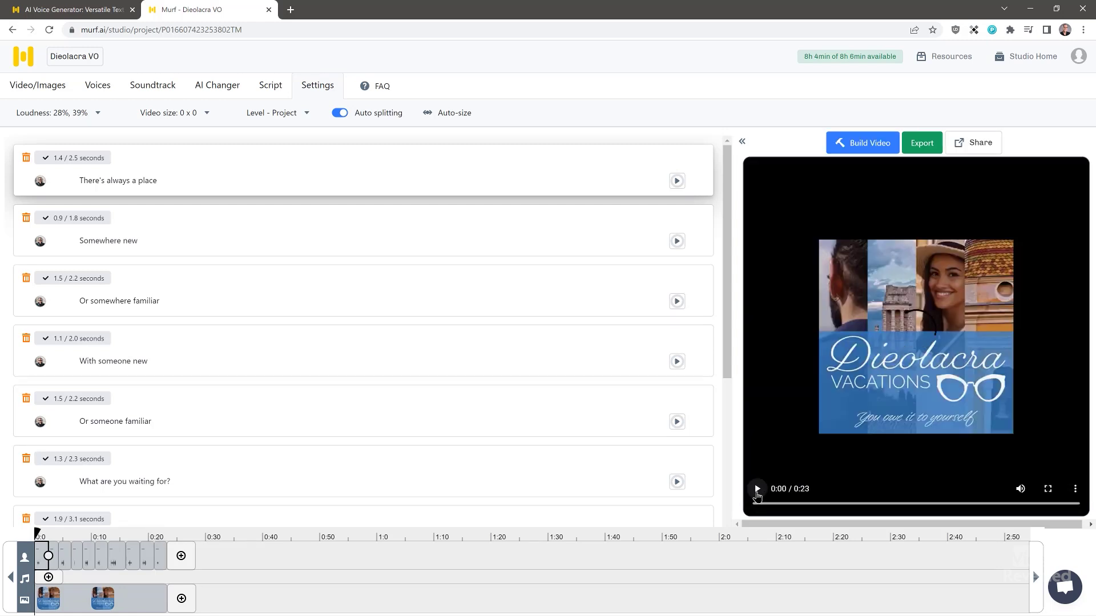
left_click(1046, 490)
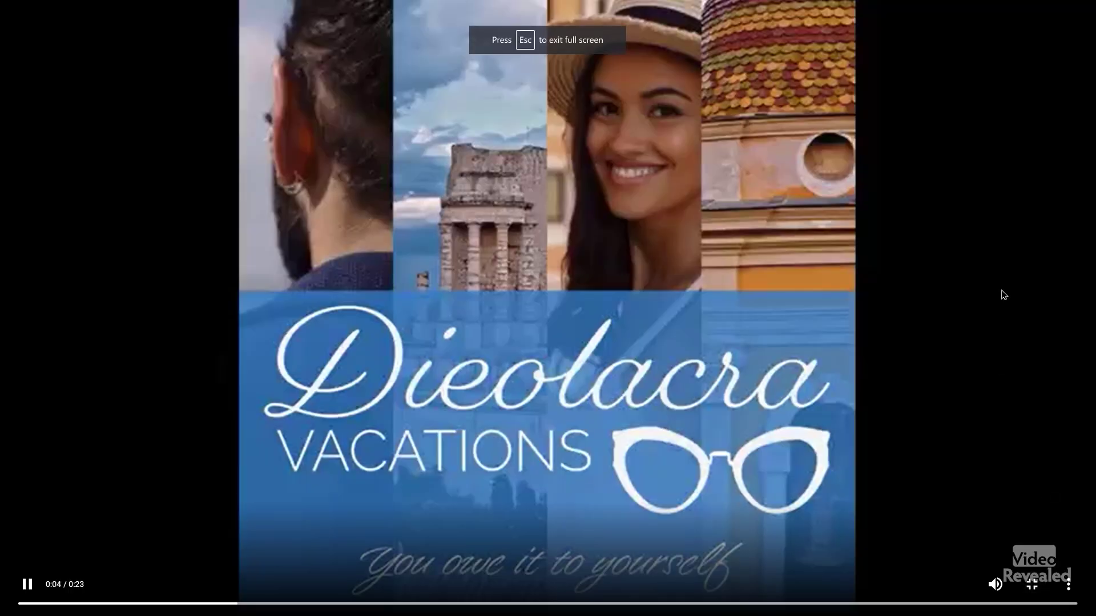
key("Escape")
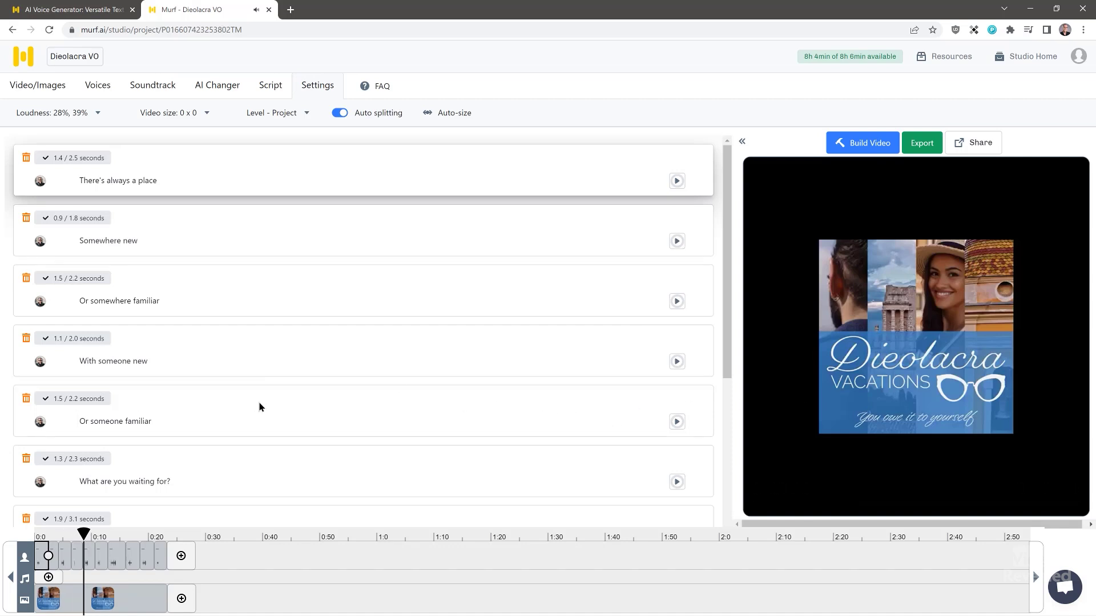
mouse_move(752, 501)
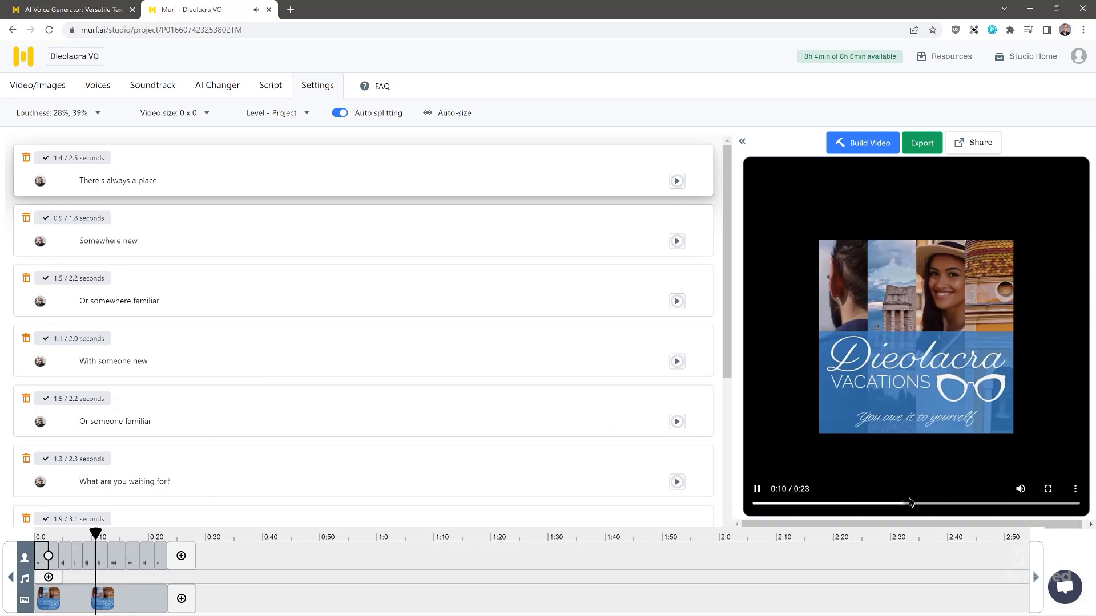
left_click(756, 491)
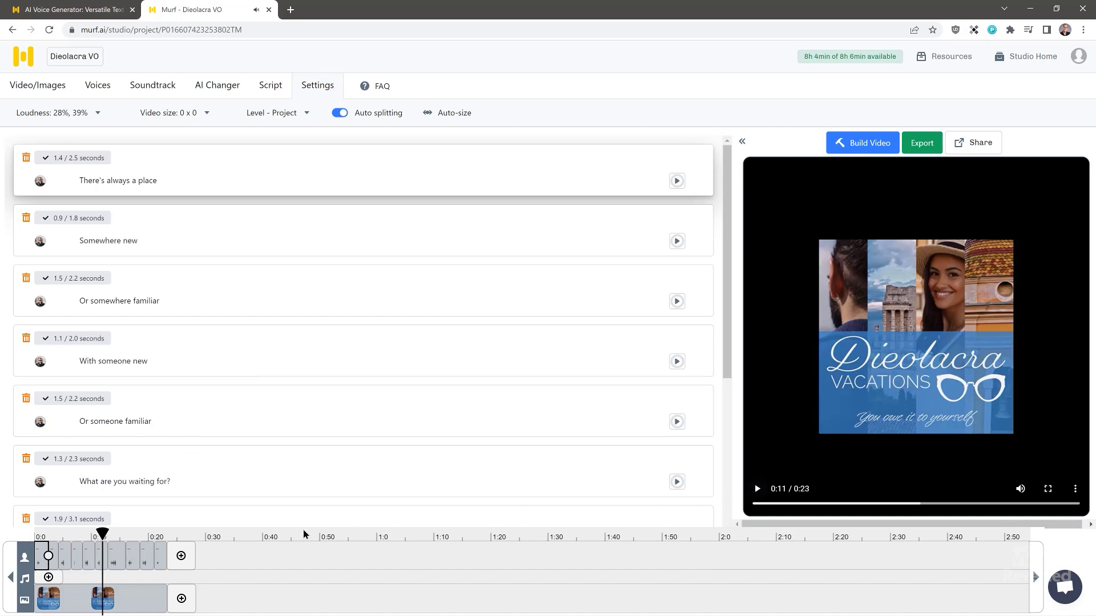
Auto-size all audio blocks in the project to fit their audio length
left_click(448, 116)
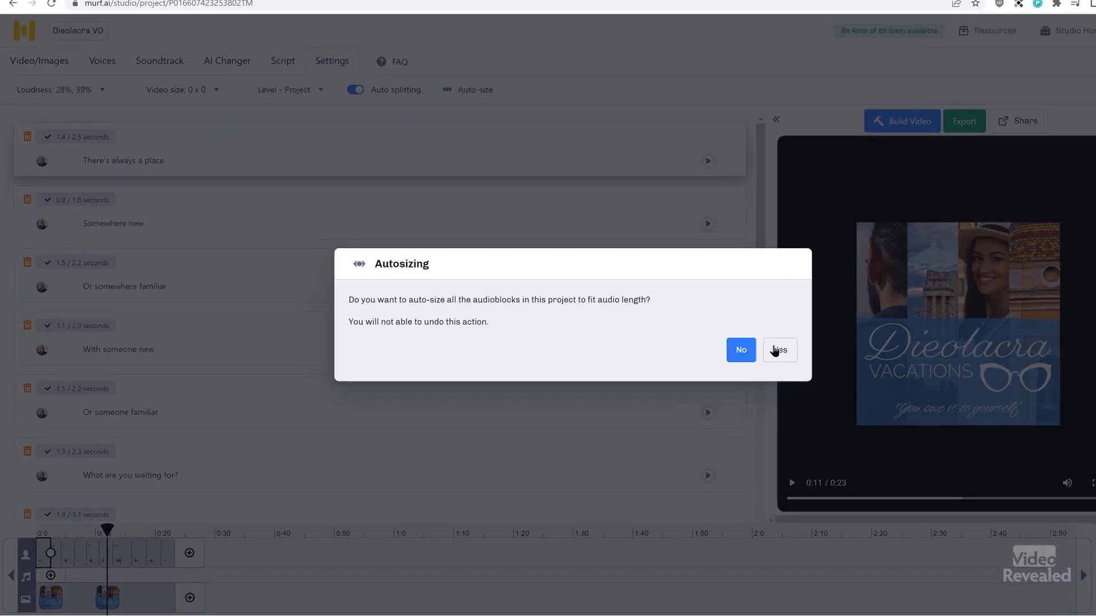
left_click(706, 360)
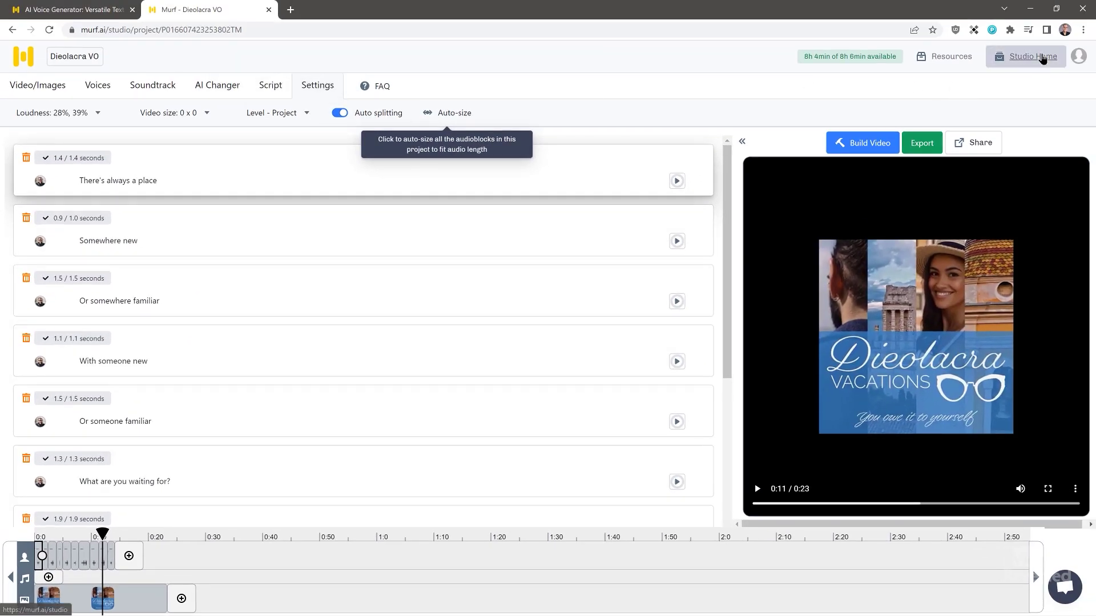
Open the One World project from Studio Home and sample the audio of its first three text blocks
left_click(1076, 37)
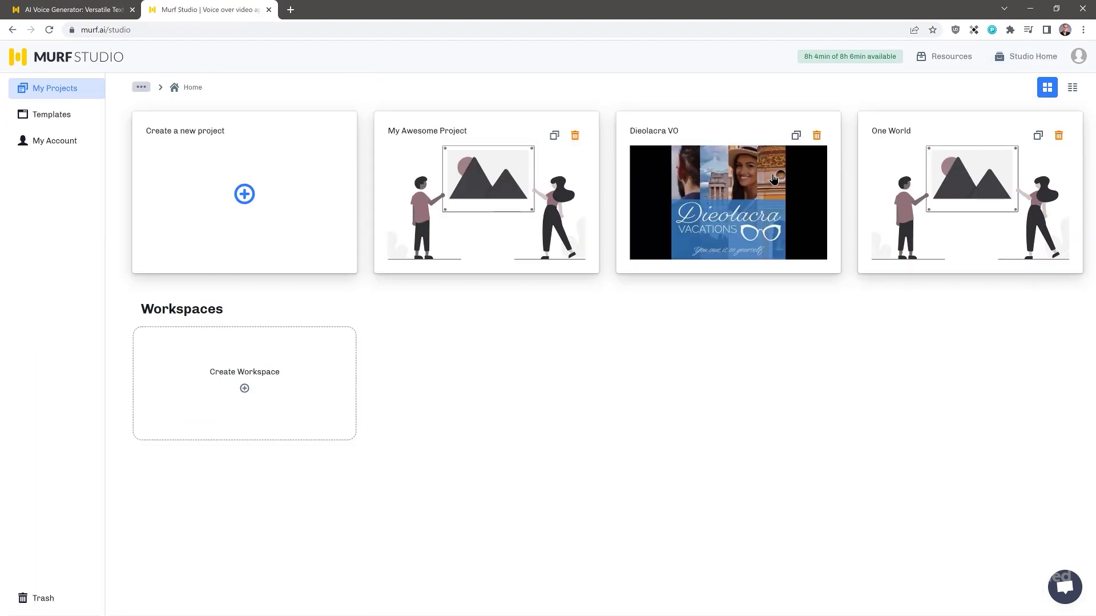
left_click(925, 171)
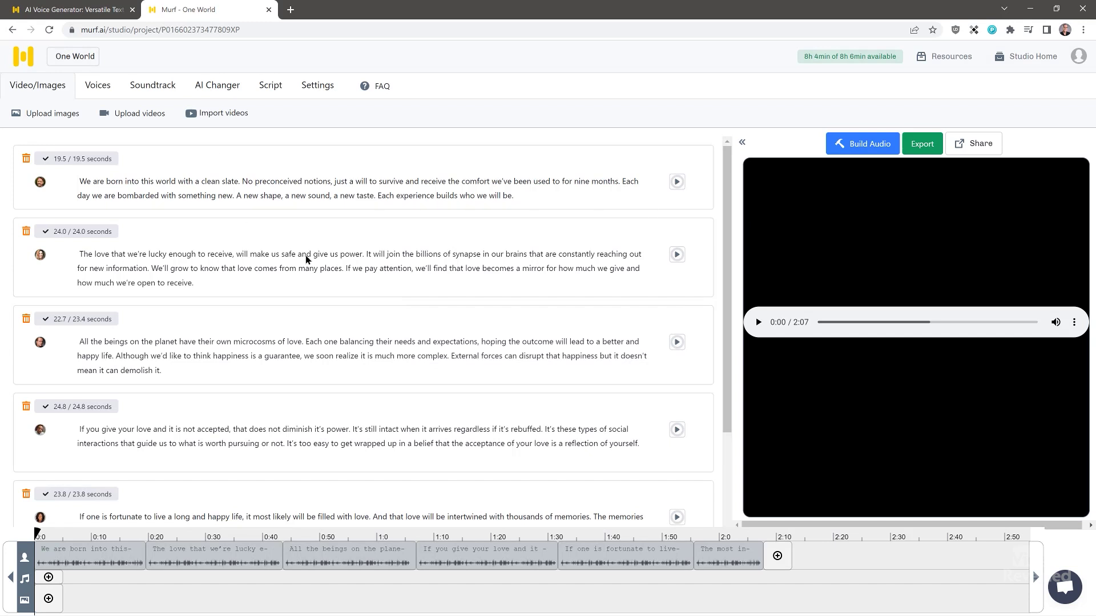
left_click(677, 183)
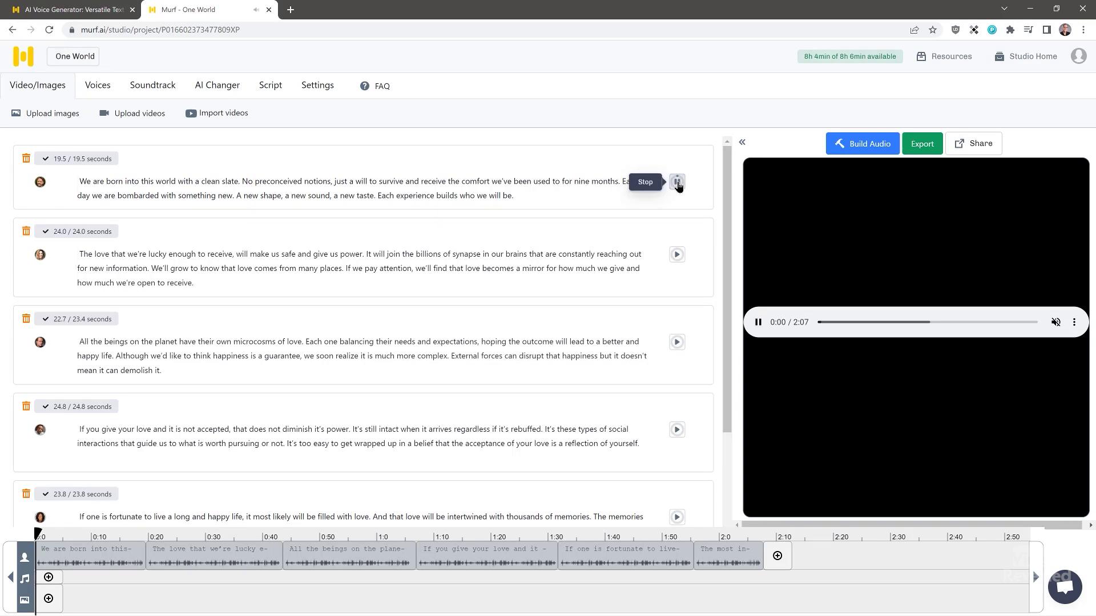
left_click(678, 255)
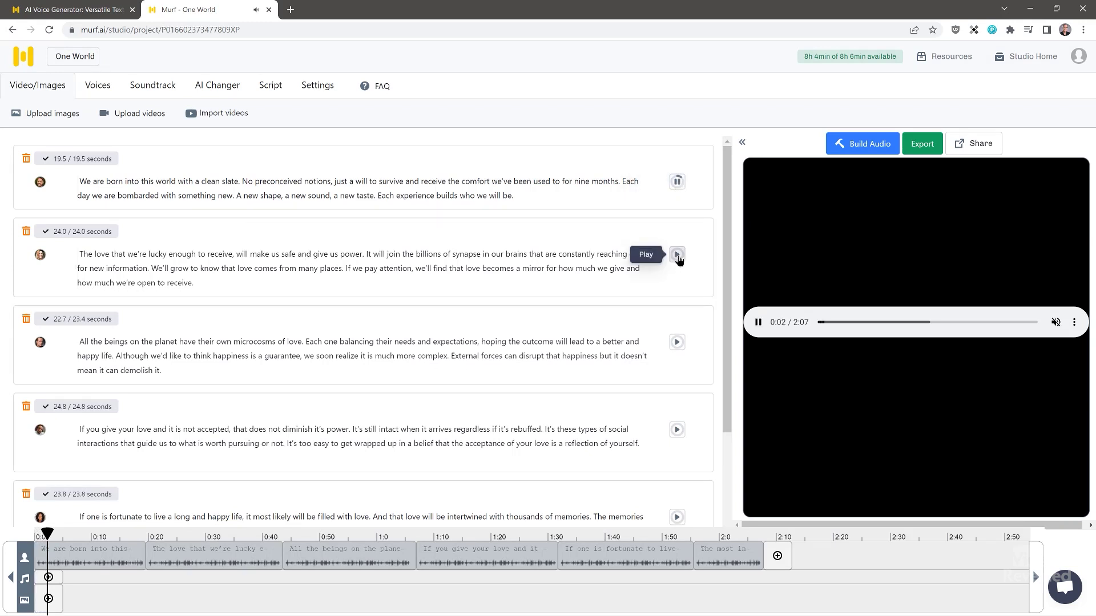
left_click(678, 255)
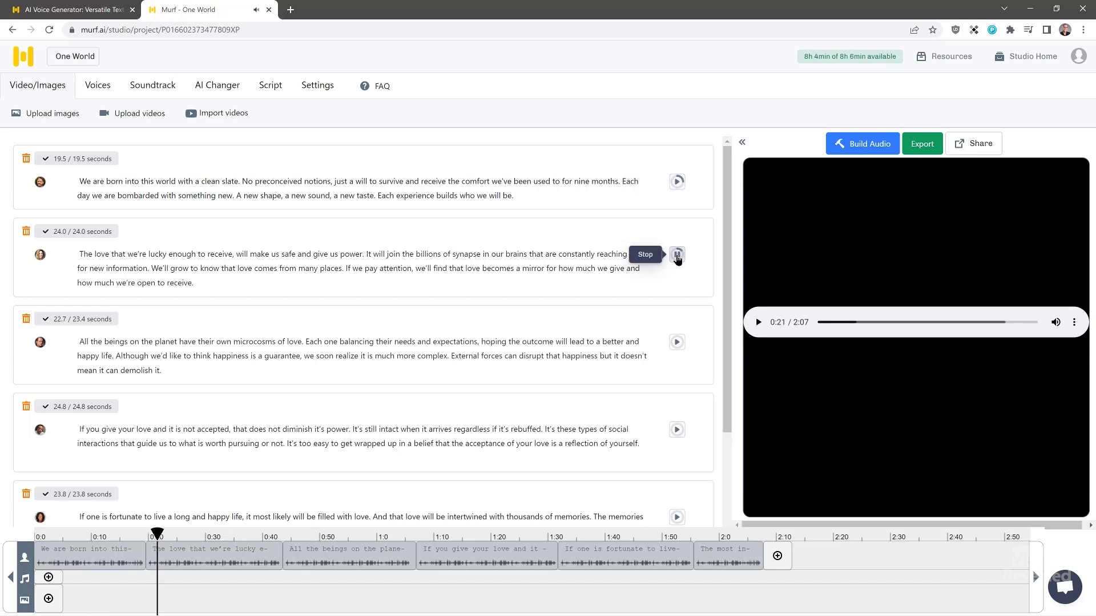
left_click(677, 343)
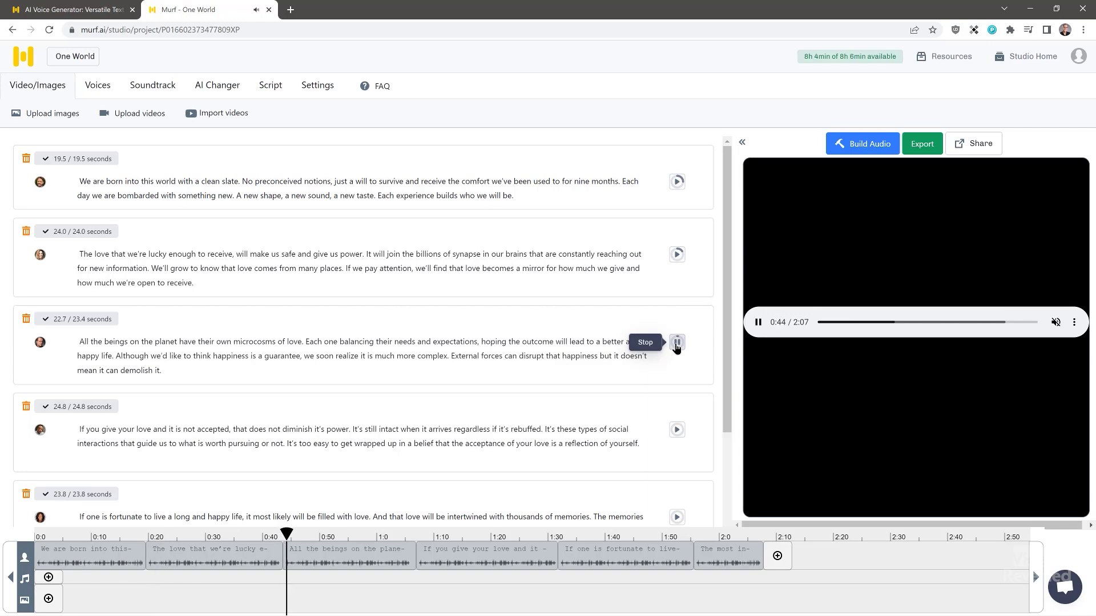
left_click(677, 343)
Look over the remaining text blocks and open the export options for the One World project
scroll(697, 296, "down", 2)
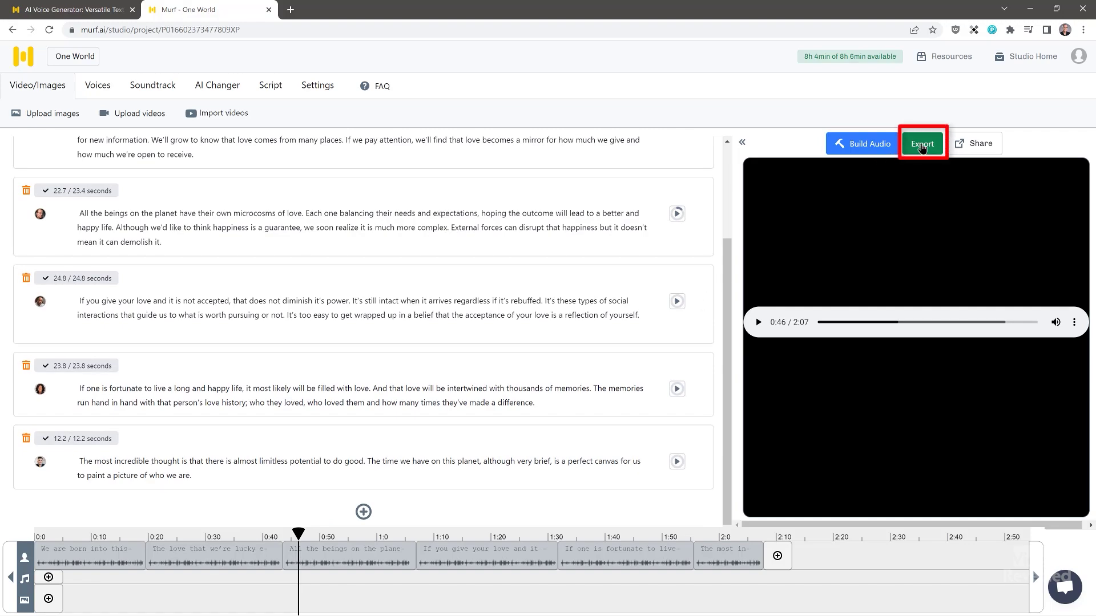
left_click(921, 145)
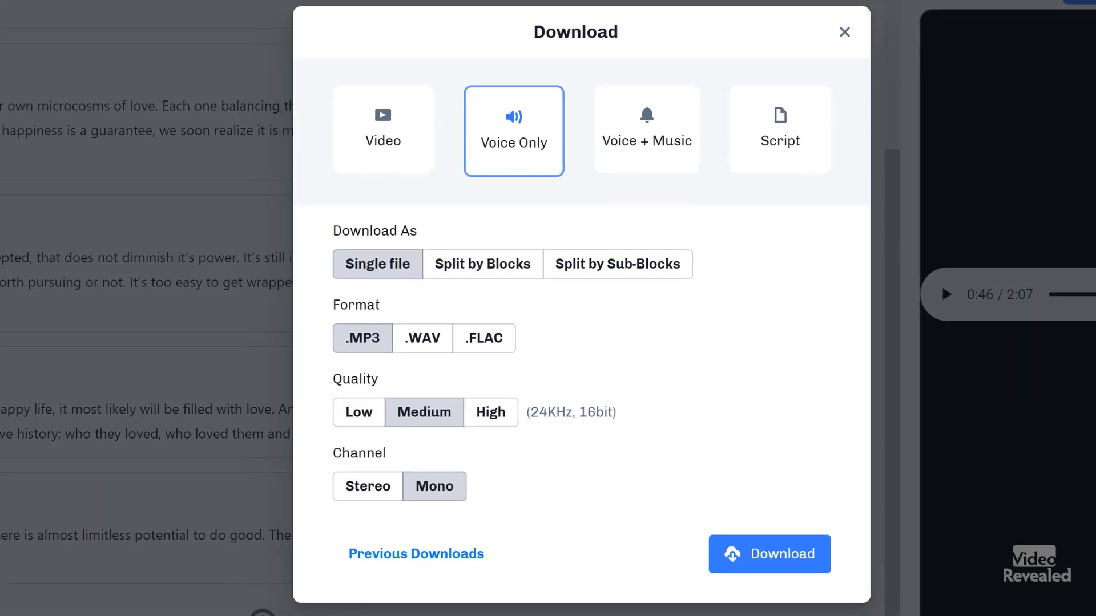